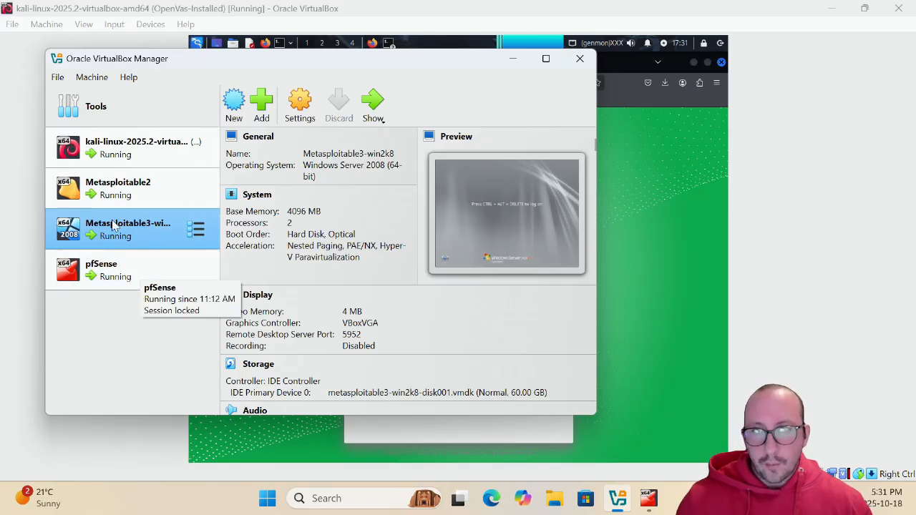
Bring up the VM and sign in with the admin username and its password
click(513, 60)
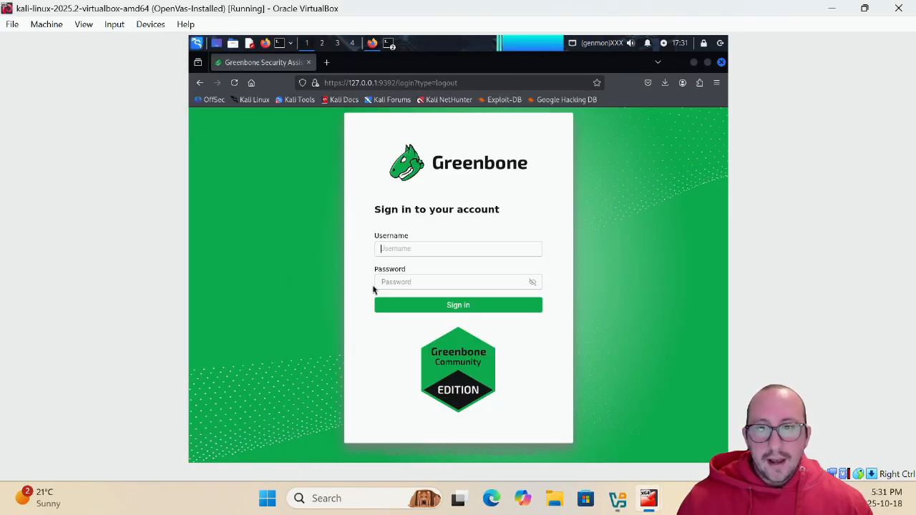
text(adm)
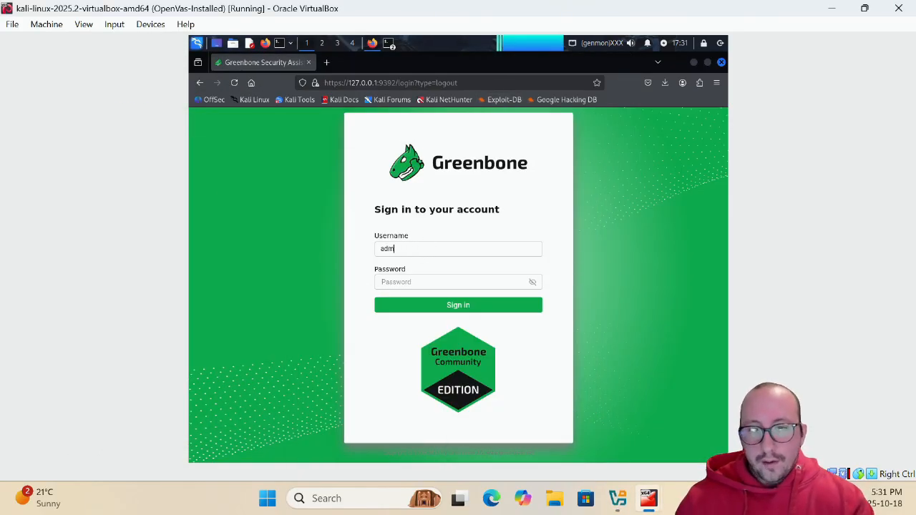
text(in)
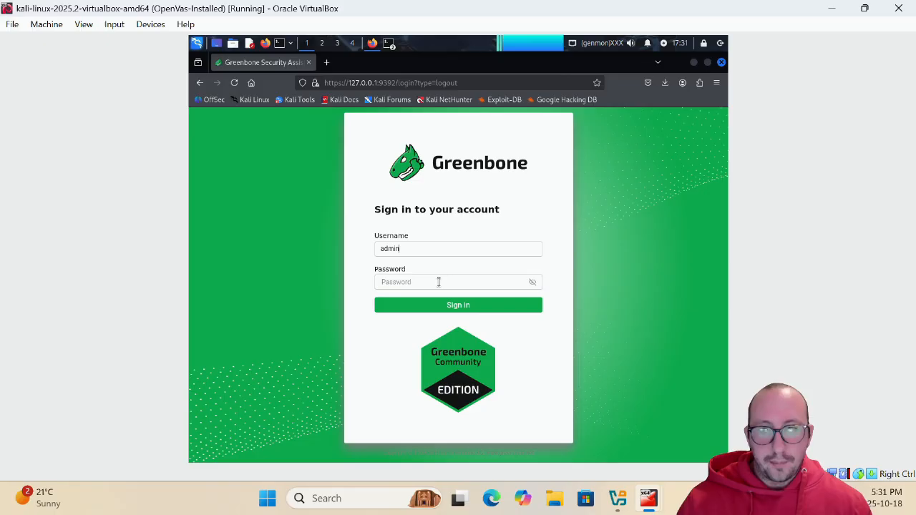
key(Tab)
text(admin)
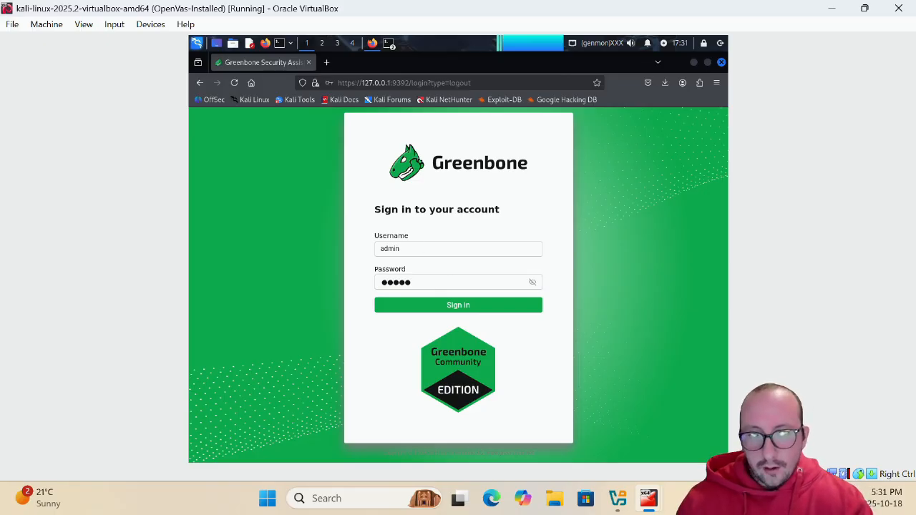
key(Return)
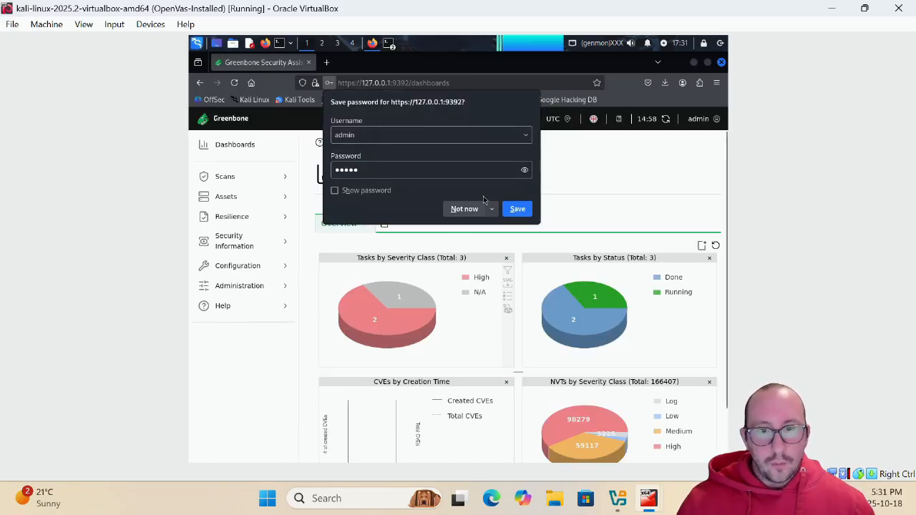
Decline Firefox's password saving and view the Scans > Tasks table of three tasks
click(464, 209)
click(257, 175)
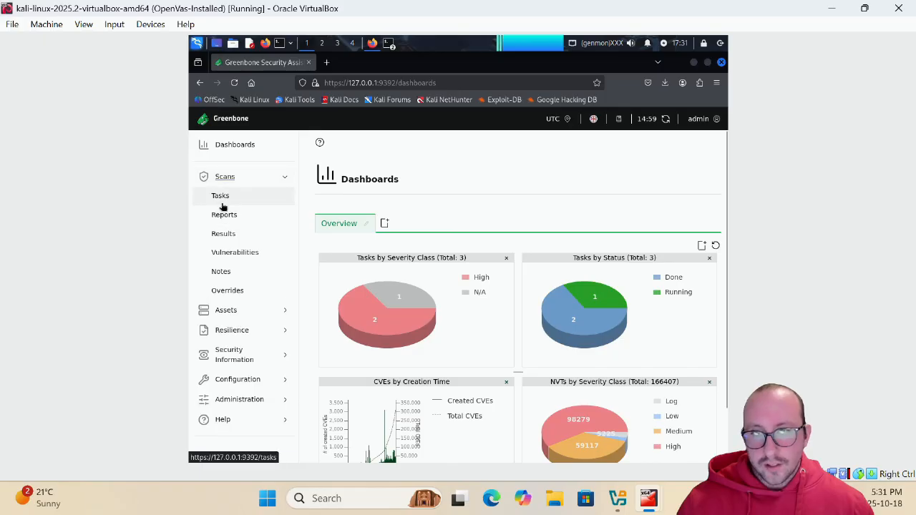
click(225, 202)
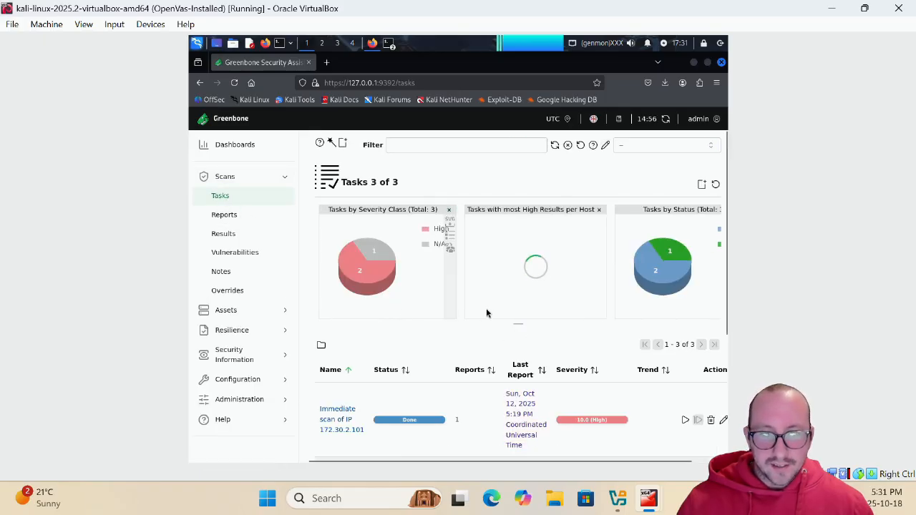
scroll(487, 312, down, 3)
scroll(487, 313, down, 2)
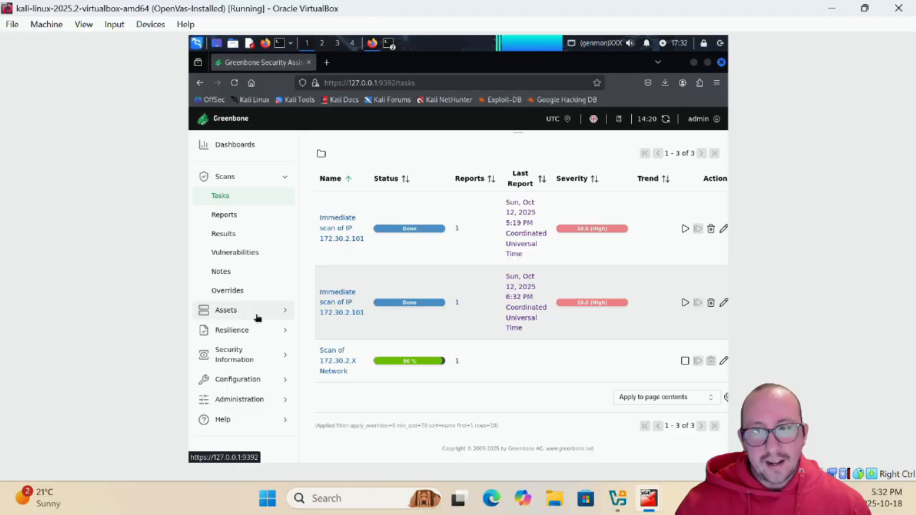
Open Configuration > Targets, then open and cancel a New Target form without saving
click(263, 384)
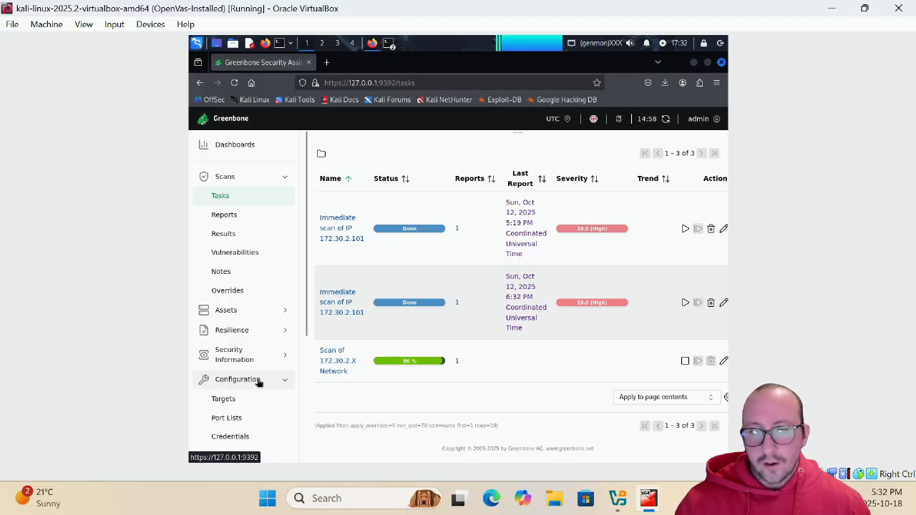
scroll(246, 372, down, 2)
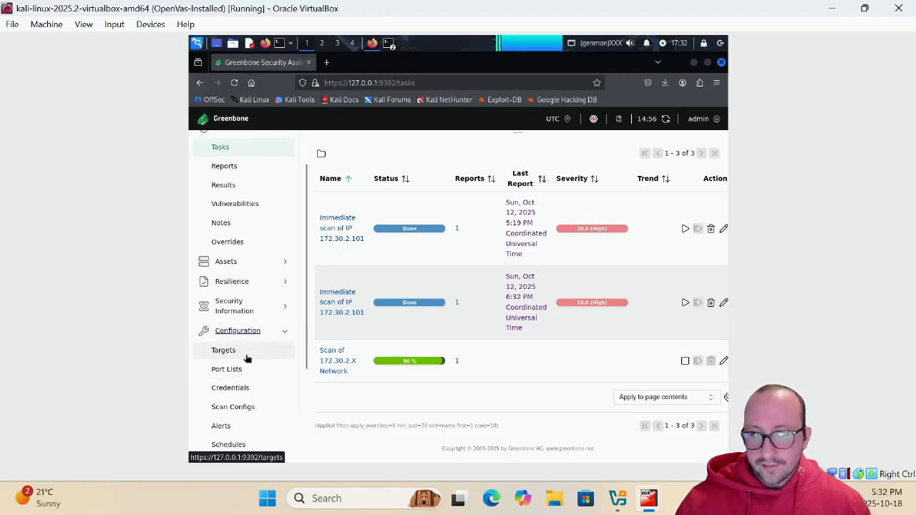
click(235, 352)
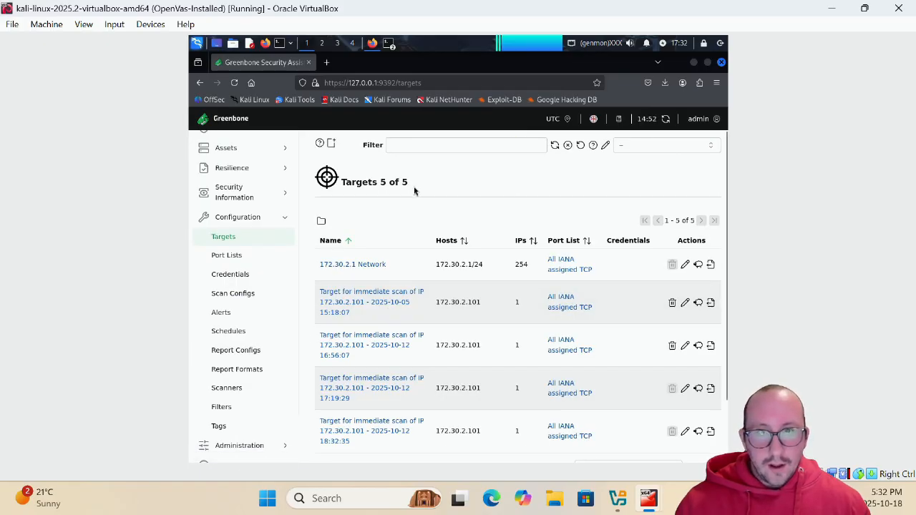
click(330, 143)
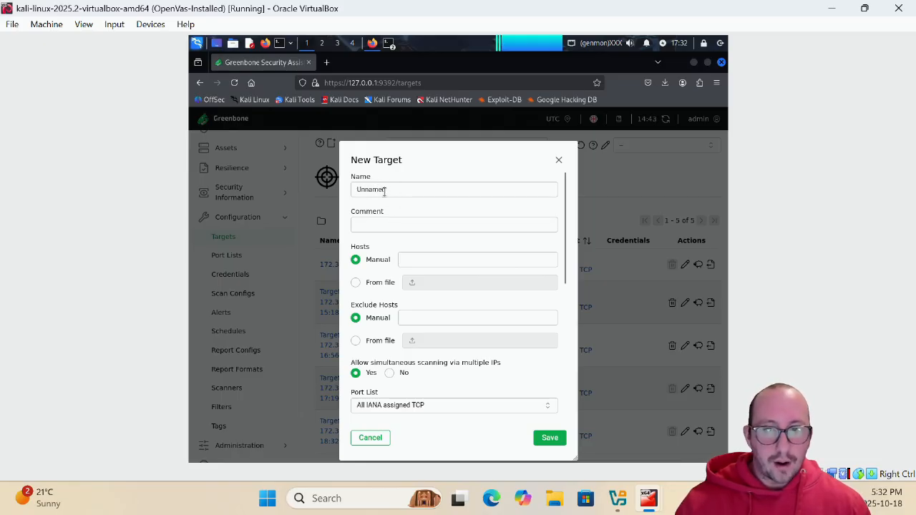
drag(386, 190, 335, 187)
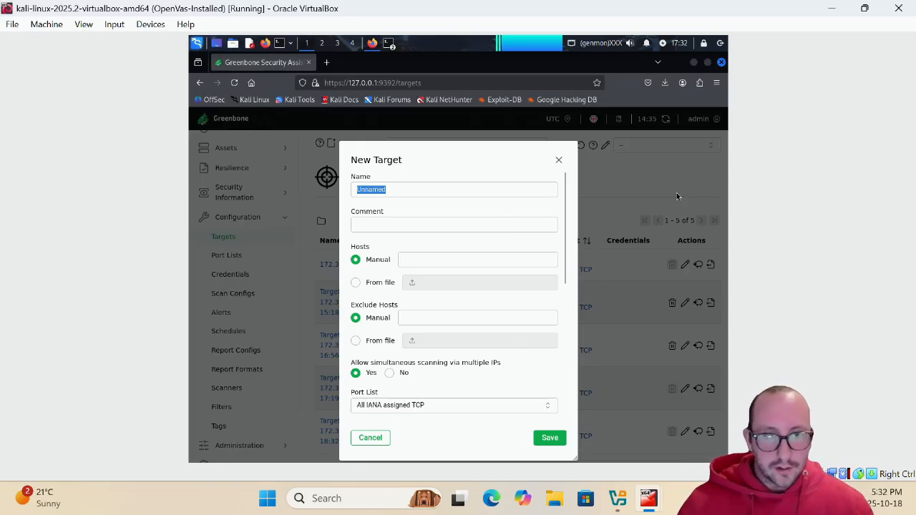
click(559, 159)
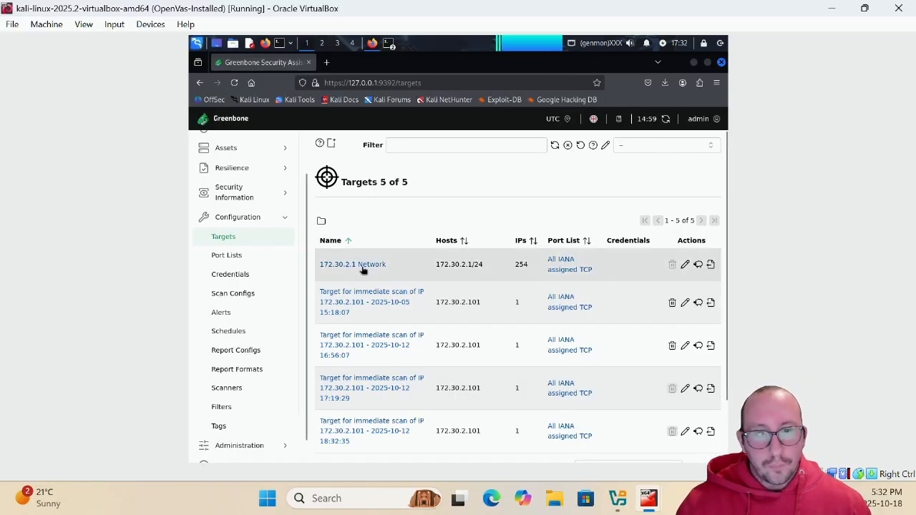
Select the first target's host range, 172.30.2.1/24
drag(433, 268, 482, 271)
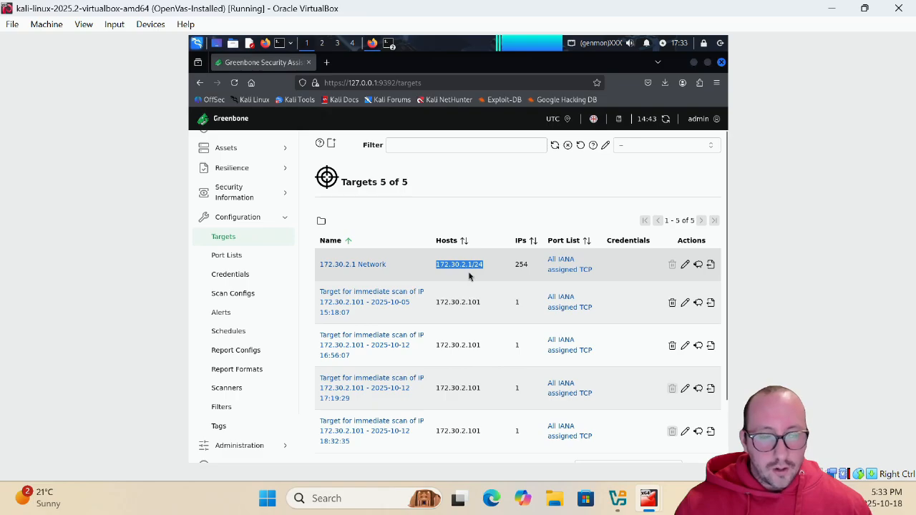
click(471, 272)
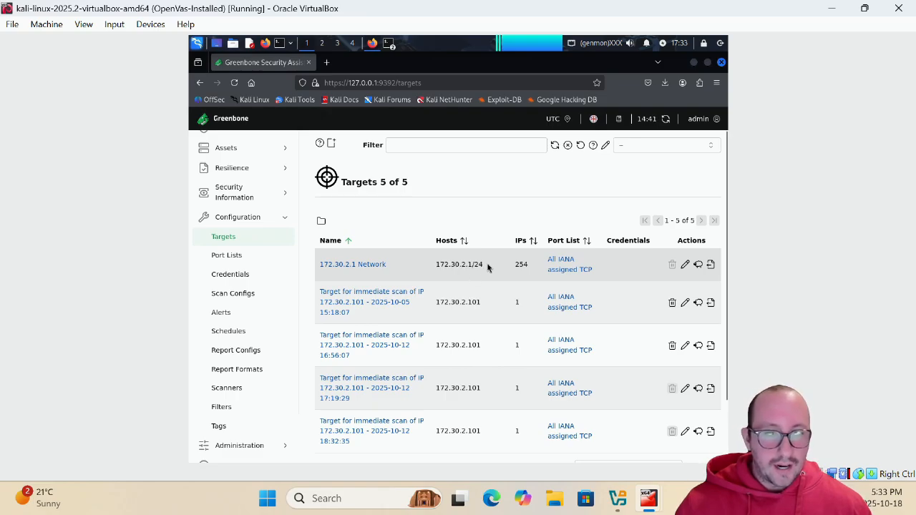
drag(488, 268, 431, 271)
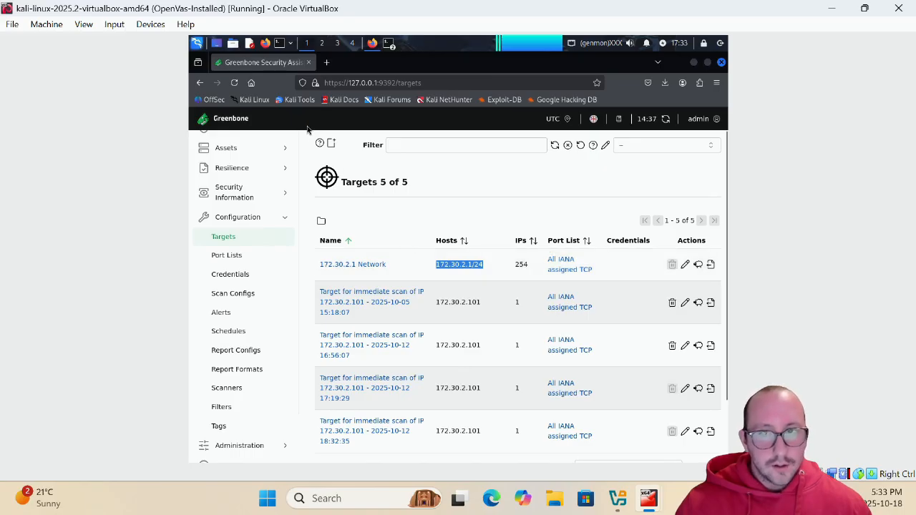
Create and save the target '172.30.2.X Network YT' covering hosts 172.30.2.0/24
click(332, 144)
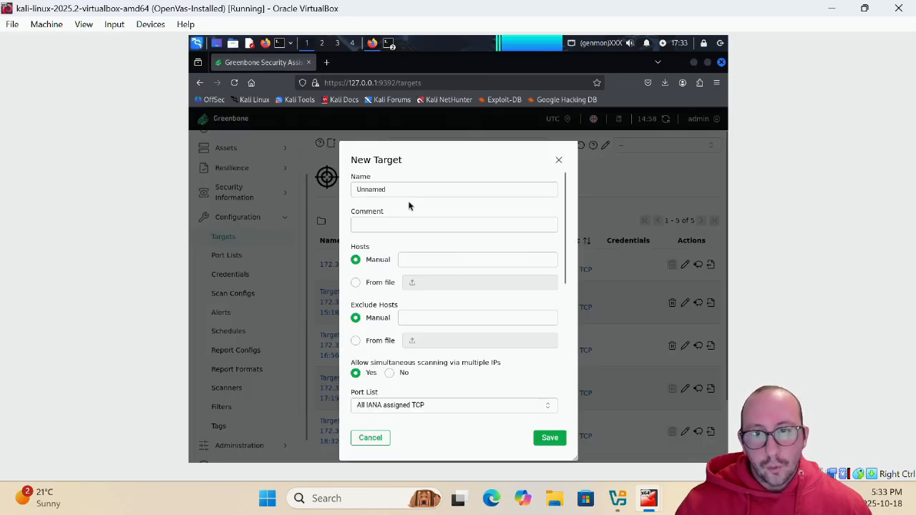
text(172.30.2)
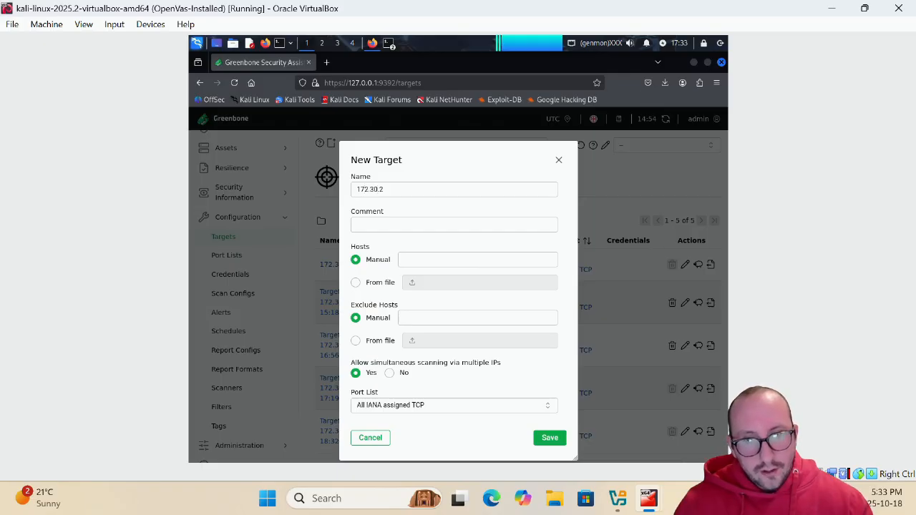
text(.X Netw)
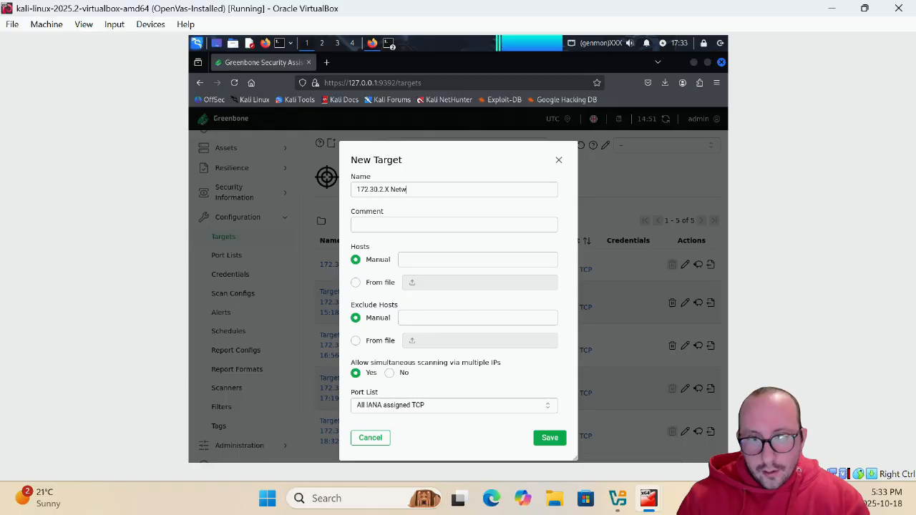
text(ork YT)
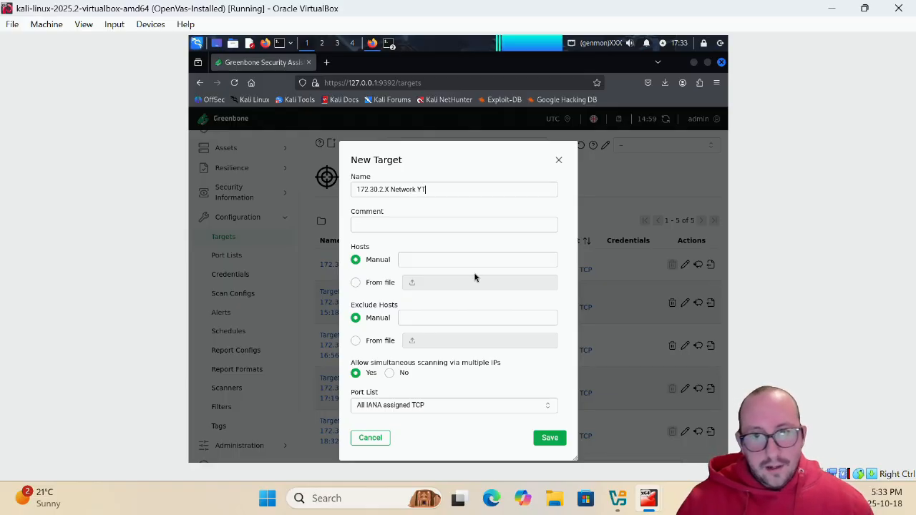
click(404, 261)
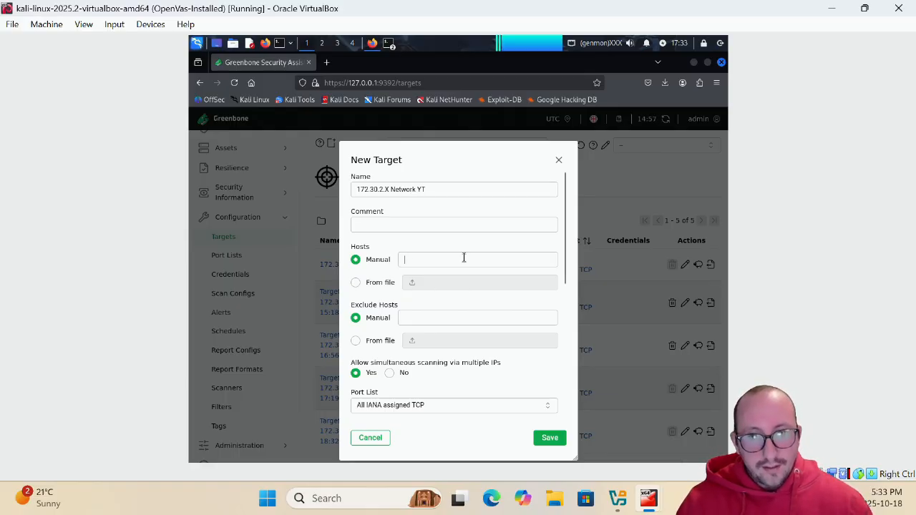
text(172.30.2.0/24)
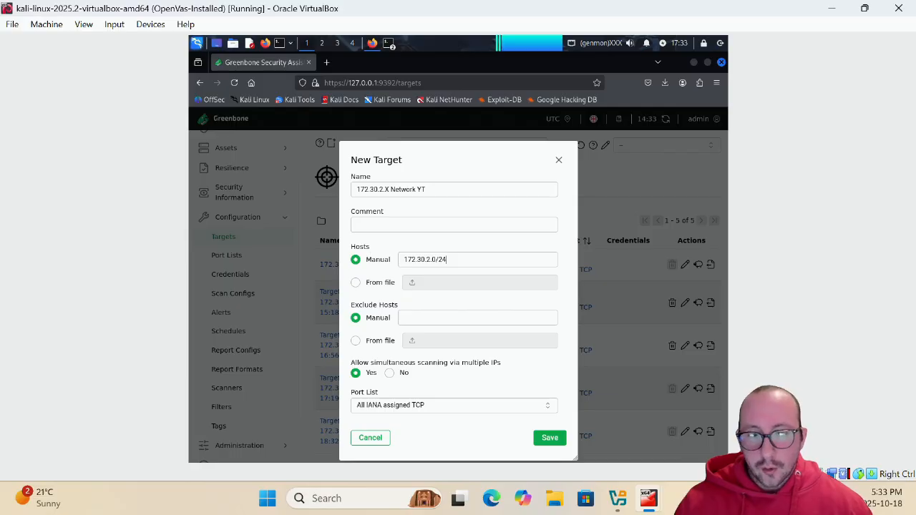
click(432, 321)
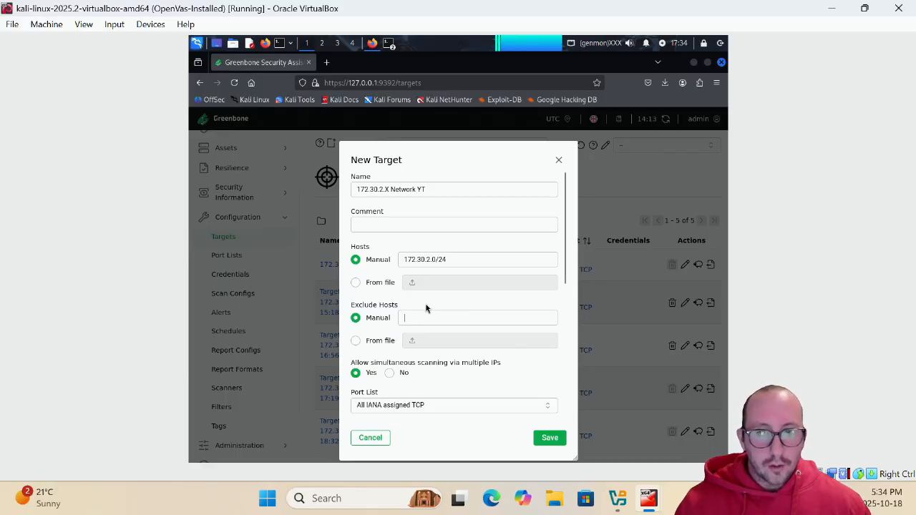
scroll(472, 312, down, 3)
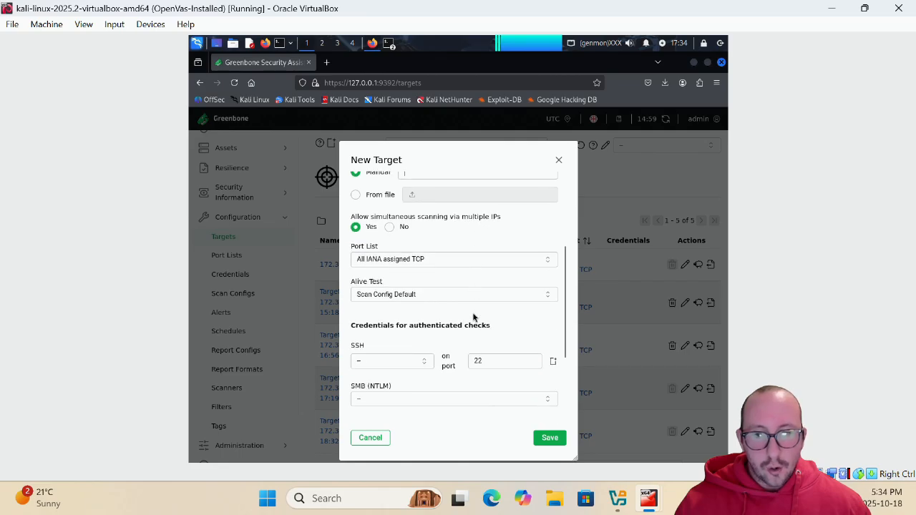
scroll(438, 269, down, 3)
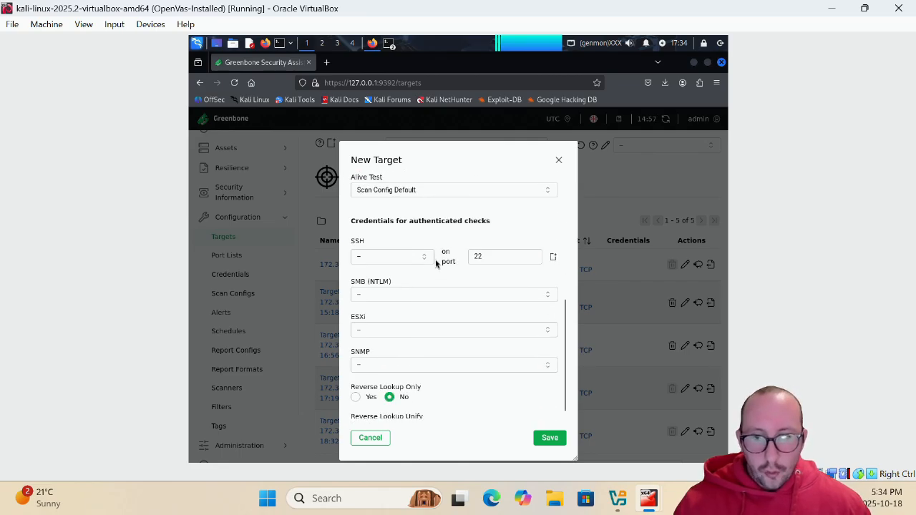
scroll(435, 261, up, 4)
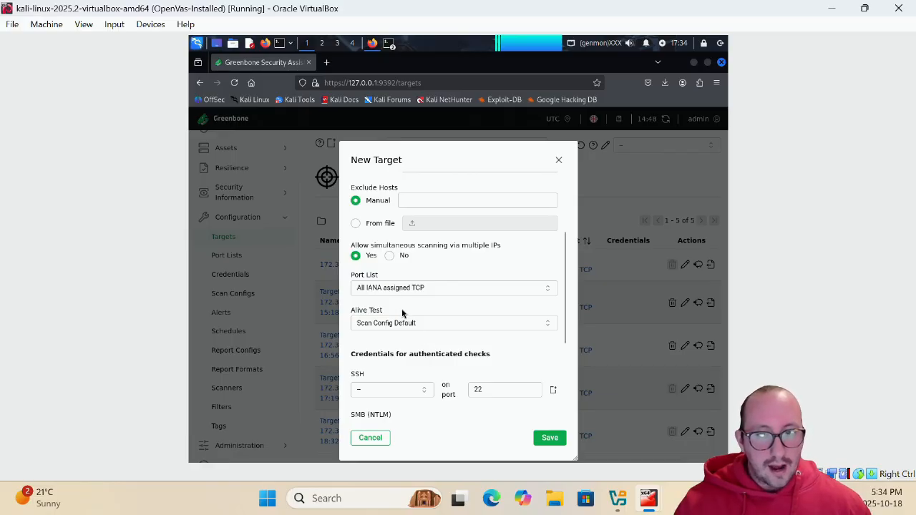
click(555, 444)
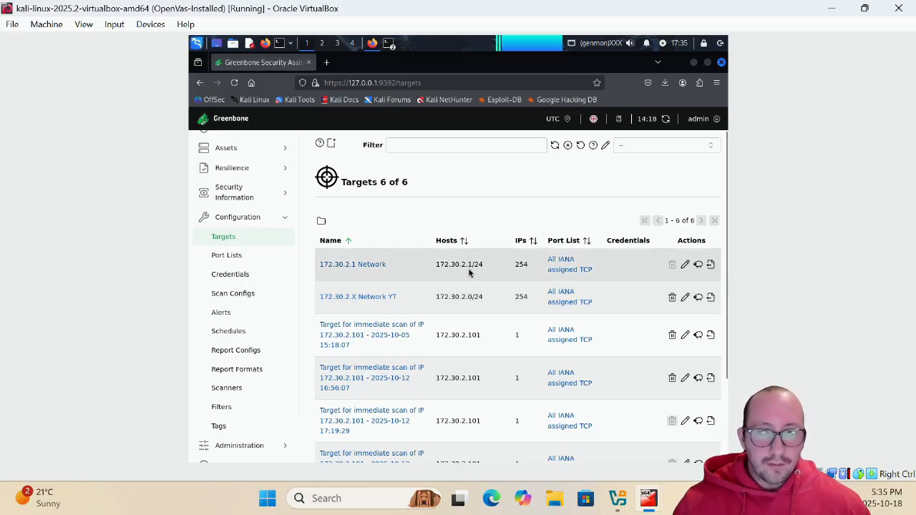
scroll(230, 244, up, 2)
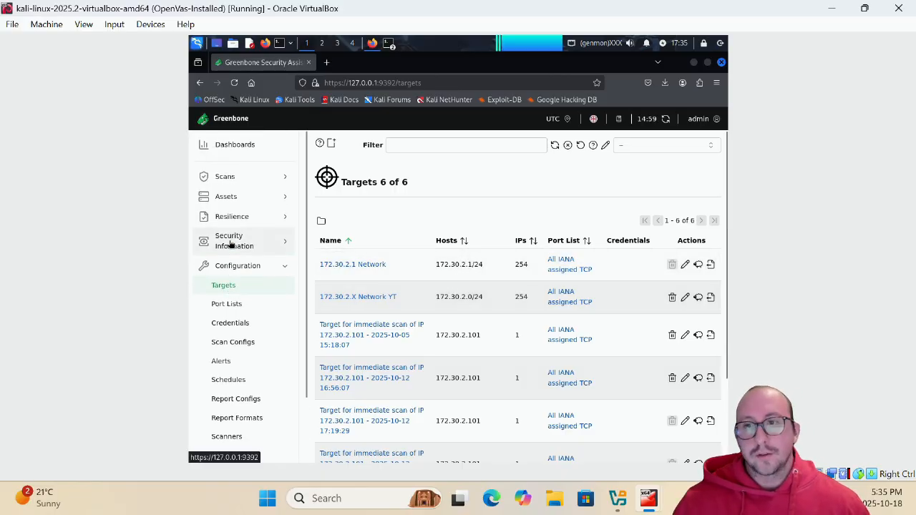
Go back to Scans > Tasks and scroll through the three-task table and charts
click(247, 180)
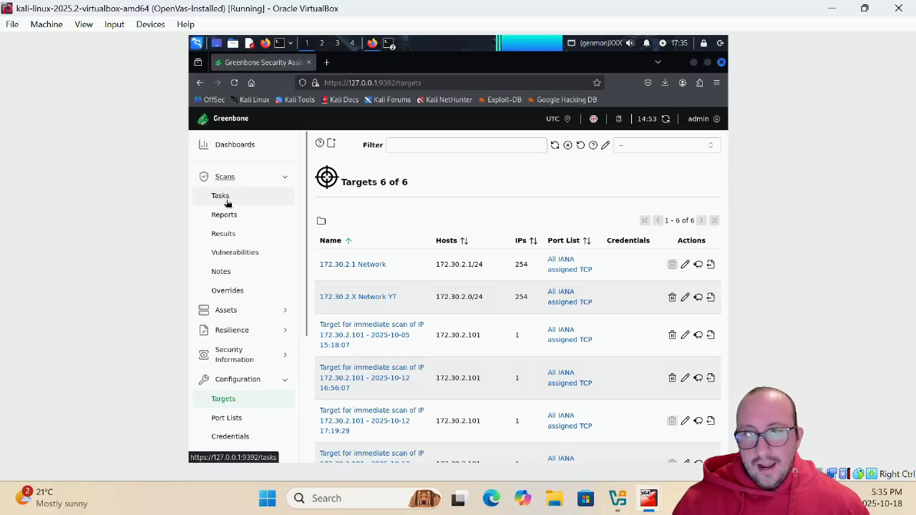
click(221, 196)
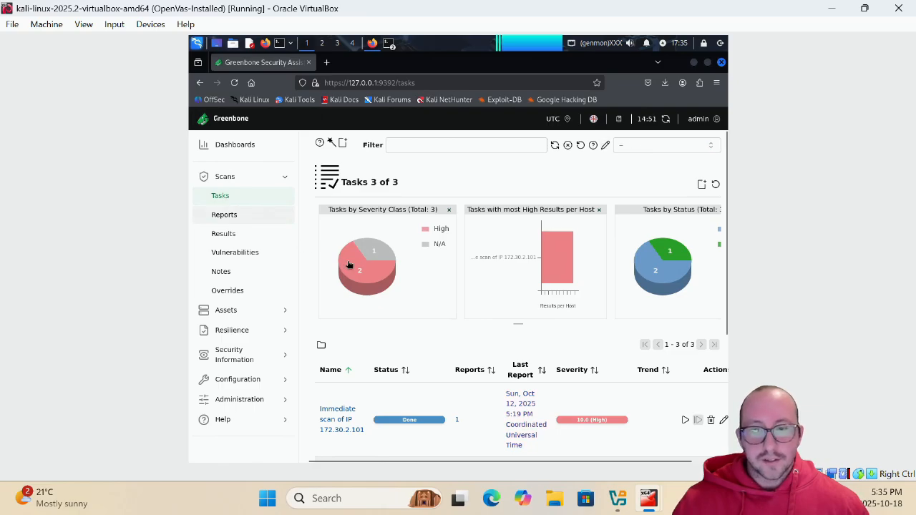
scroll(473, 293, down, 5)
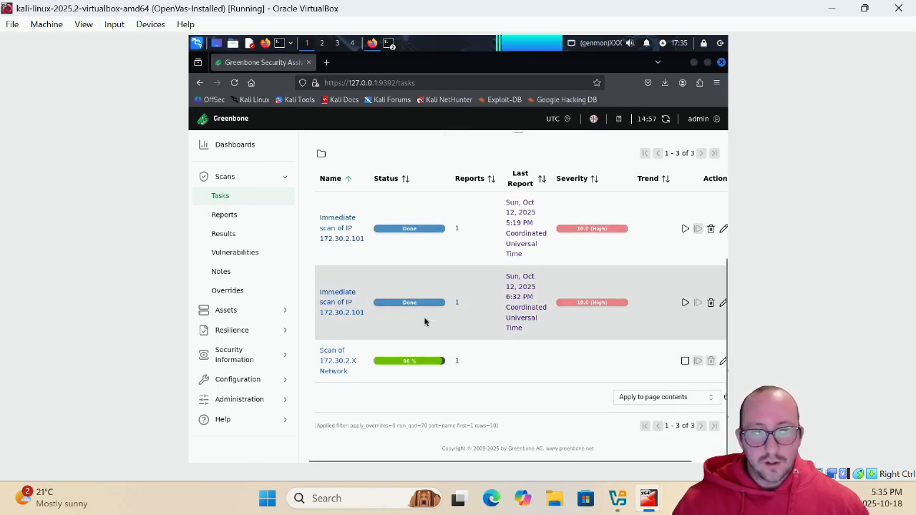
scroll(425, 321, up, 4)
scroll(425, 321, down, 4)
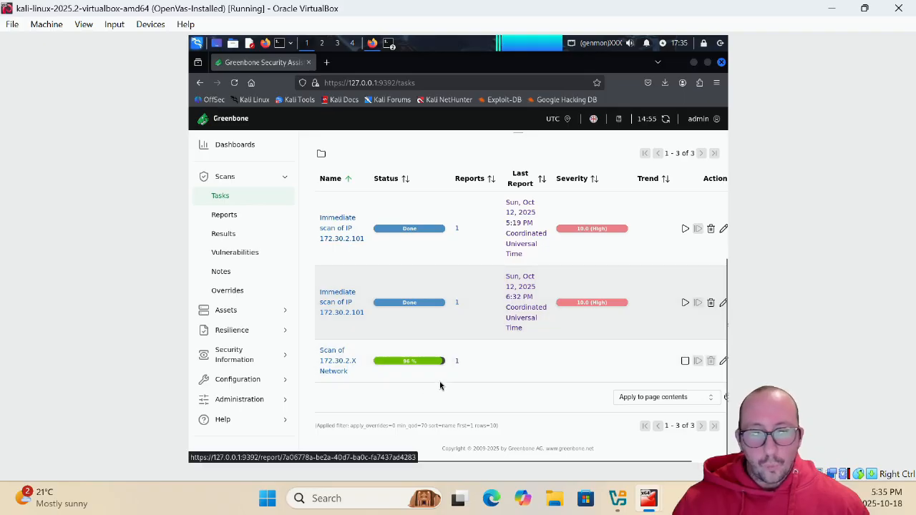
scroll(454, 337, up, 4)
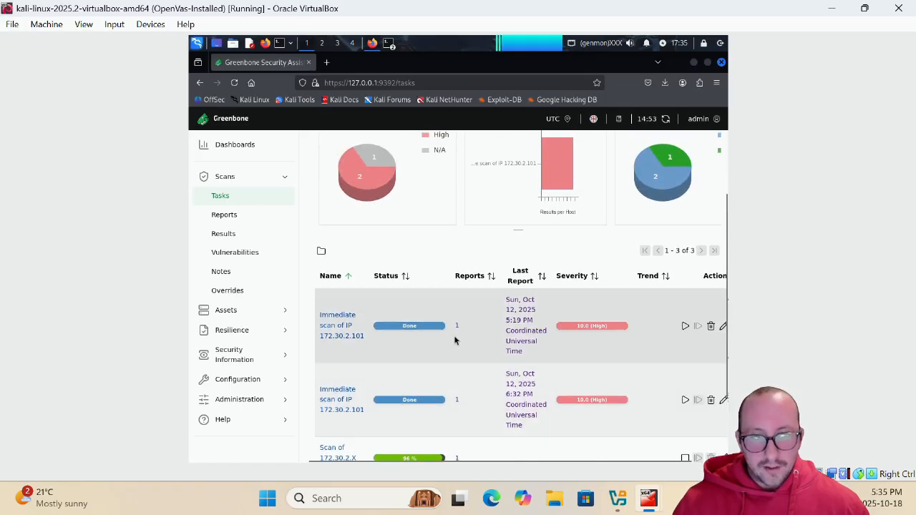
scroll(454, 337, down, 4)
scroll(454, 342, up, 5)
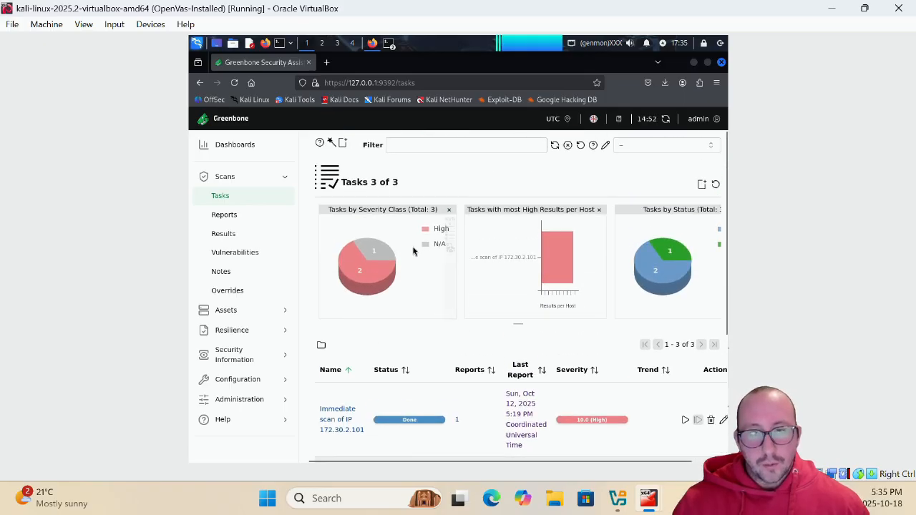
mouse_move(348, 147)
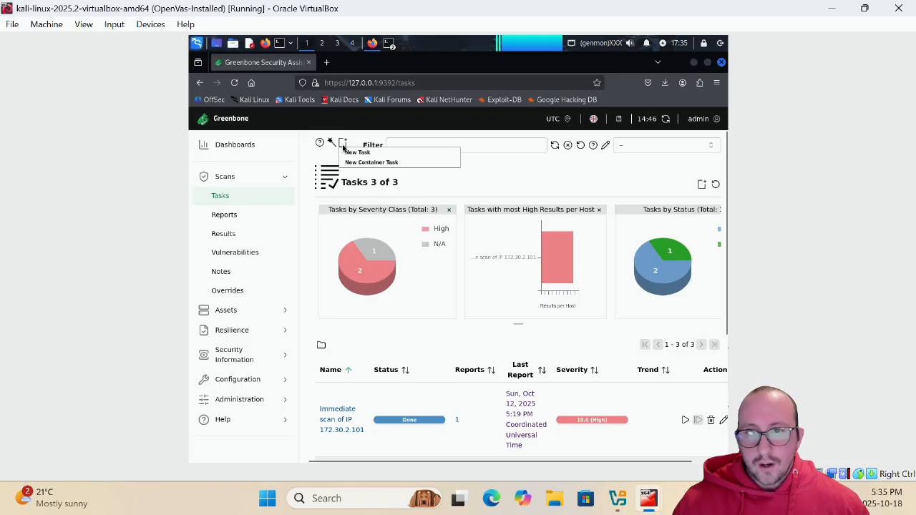
Name a new task 'Scan Network 172.30.2.X for YT', target 172.30.2.X Network YT, no schedule, Once unchecked
click(348, 155)
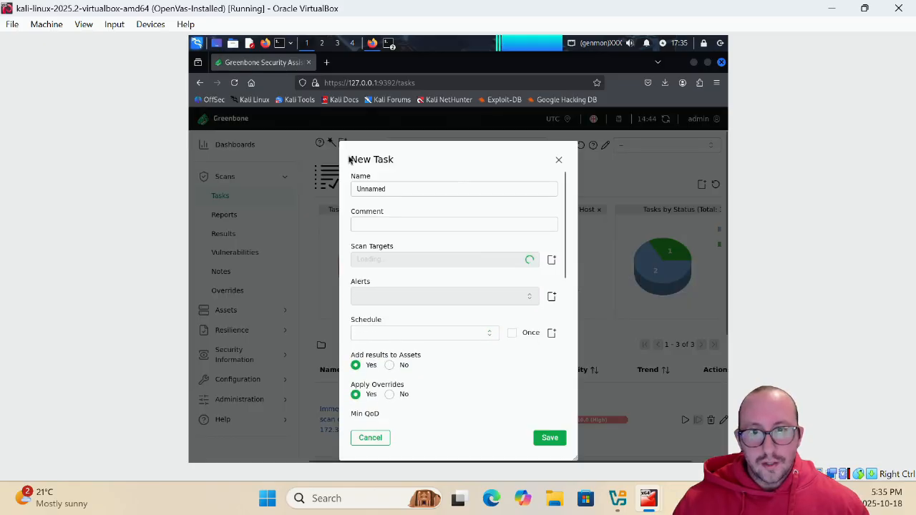
double_click(362, 189)
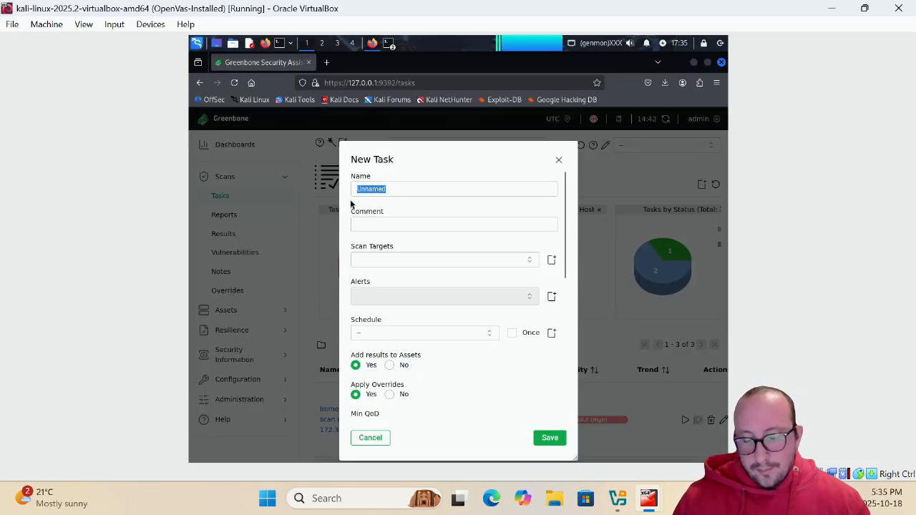
text(Sca)
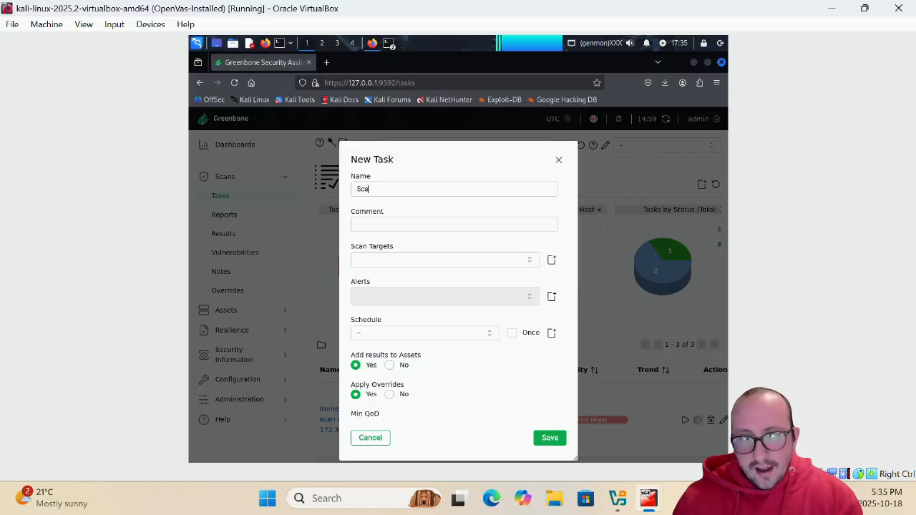
text(n Netowrk)
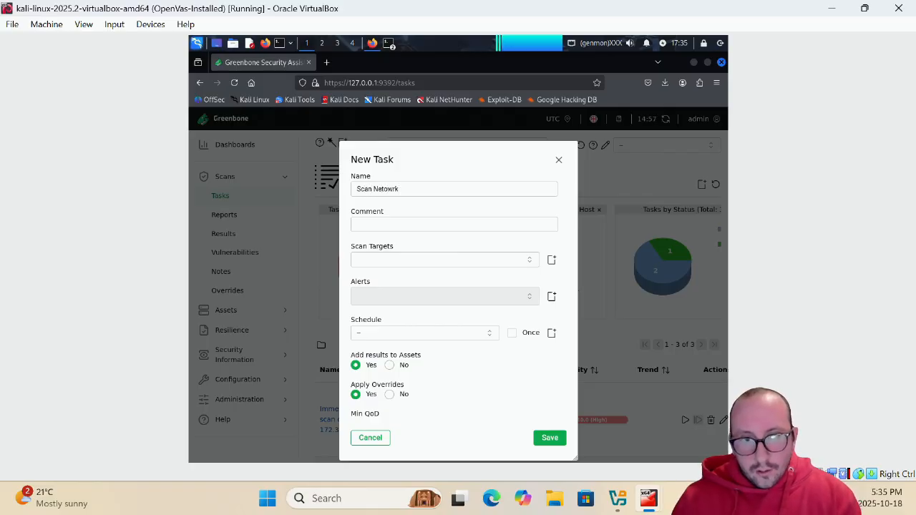
key(BackSpace)
key(BackSpace)
key(BackSpace)
key(BackSpace)
text(work)
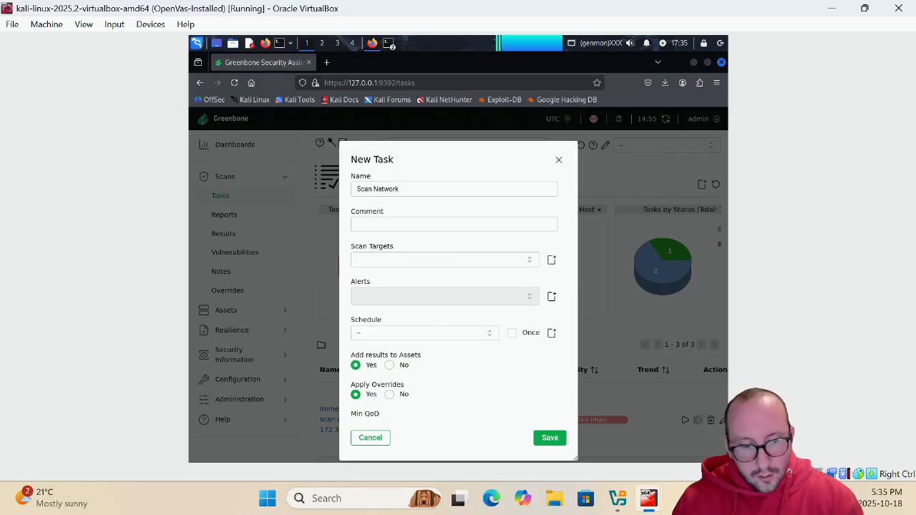
text( 172.30.2)
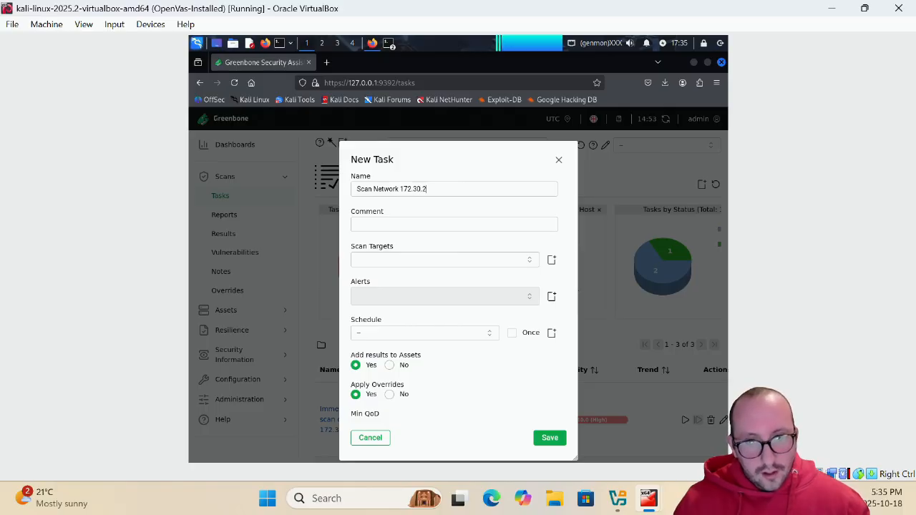
text(.X)
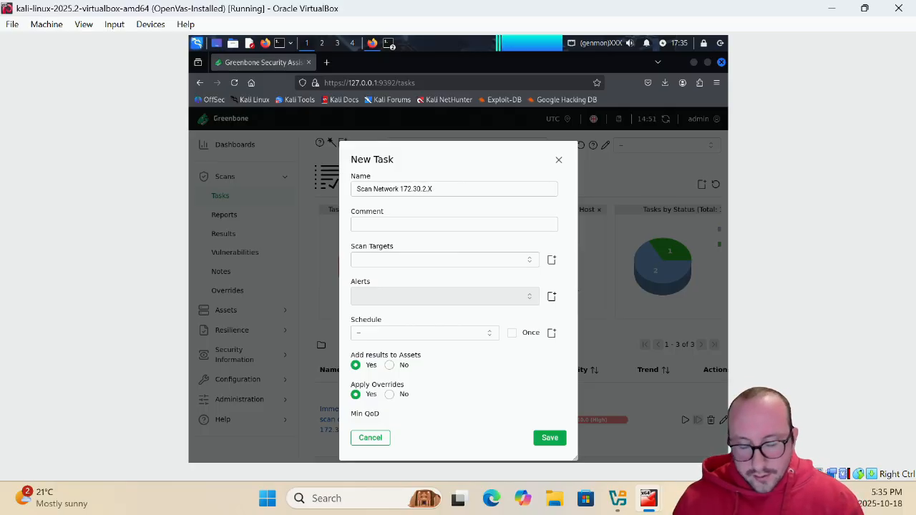
text( for YT)
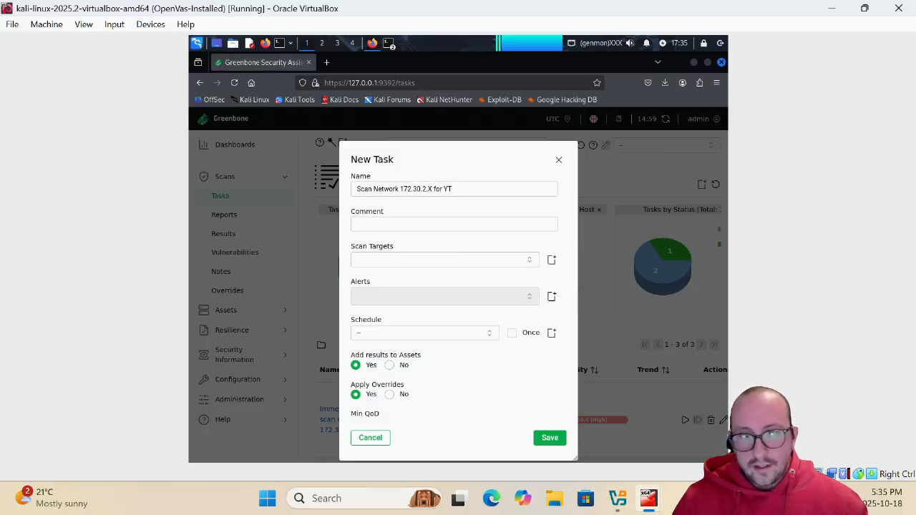
click(527, 260)
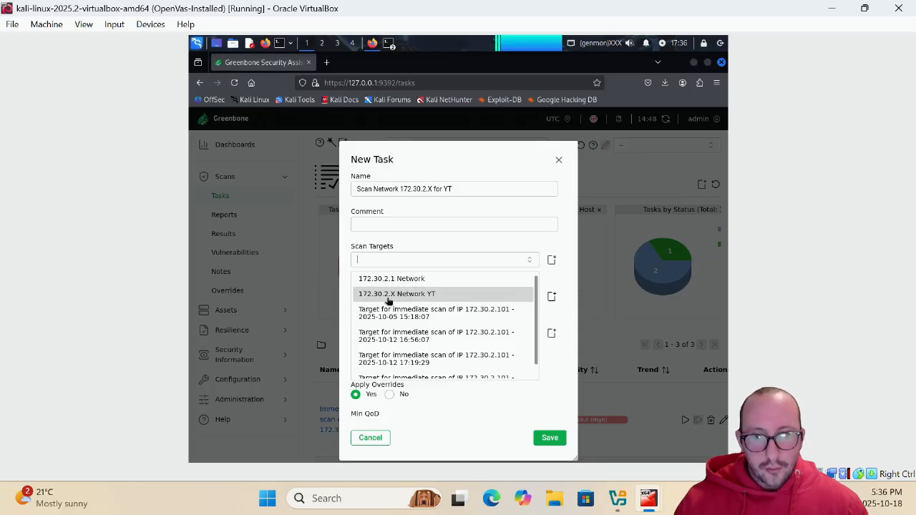
click(439, 298)
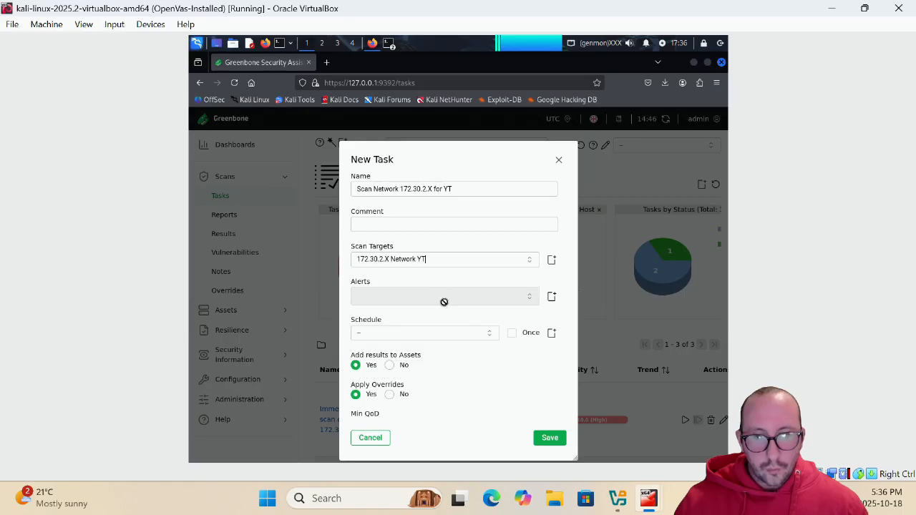
click(483, 332)
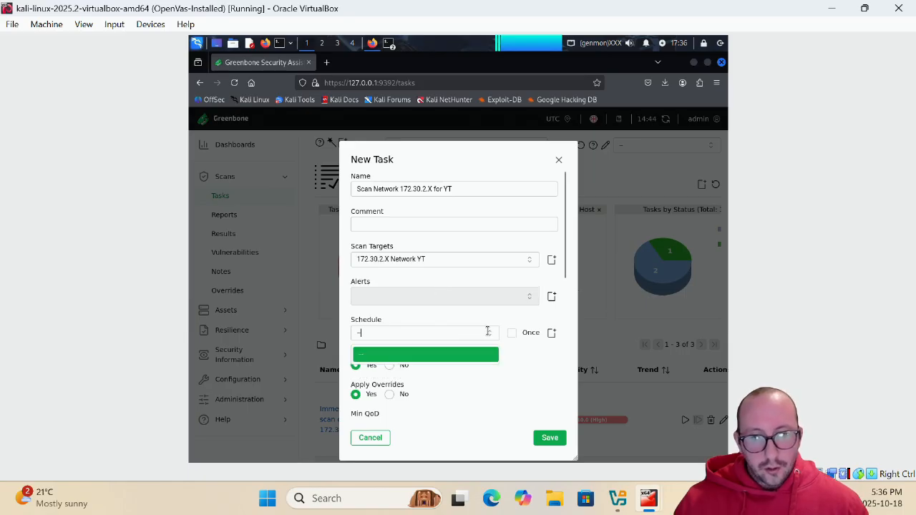
click(503, 341)
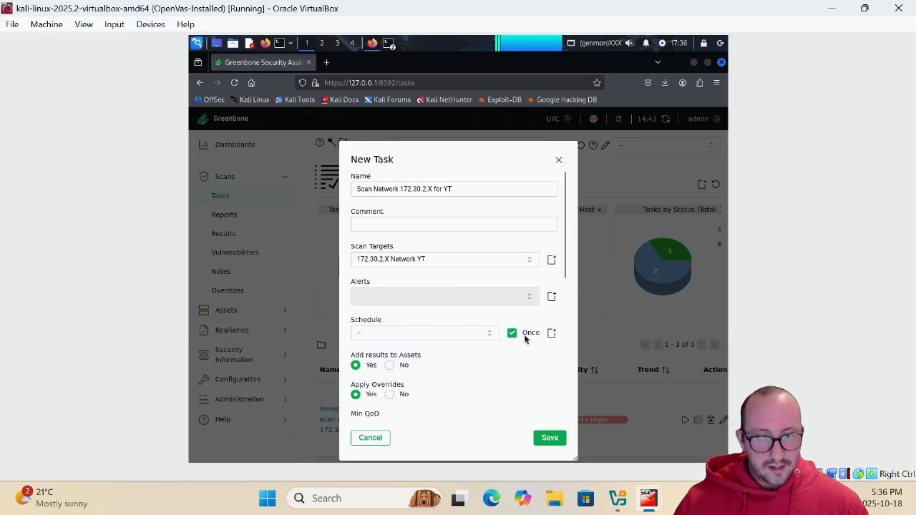
click(511, 335)
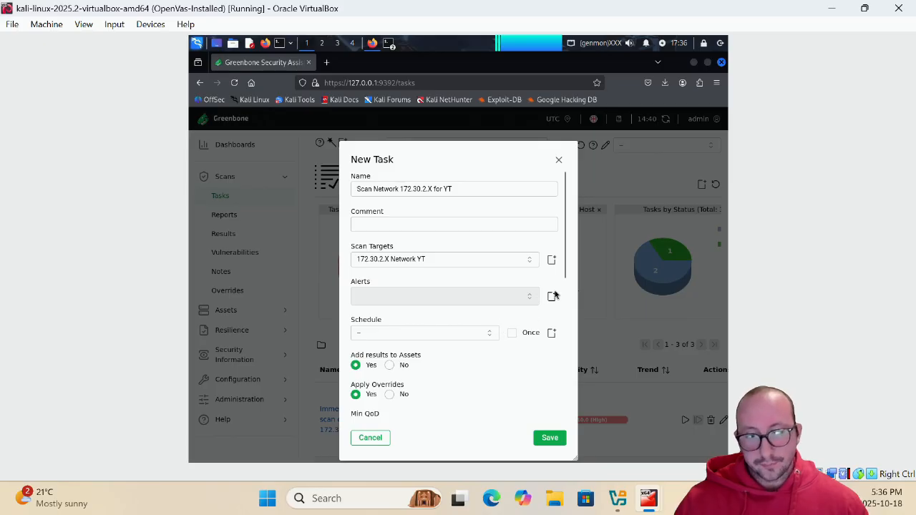
Review the New Task options and keep Full and fast as the scan config
scroll(358, 272, down, 3)
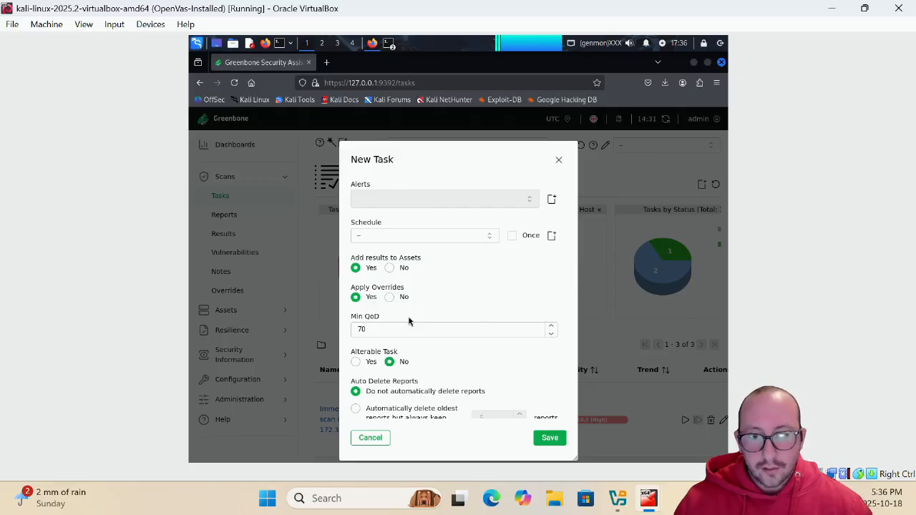
scroll(443, 344, down, 1)
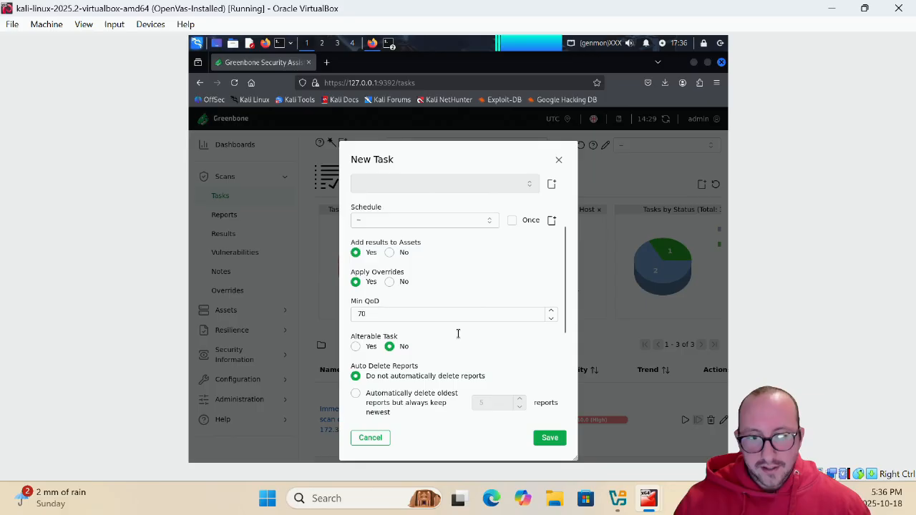
scroll(458, 334, down, 4)
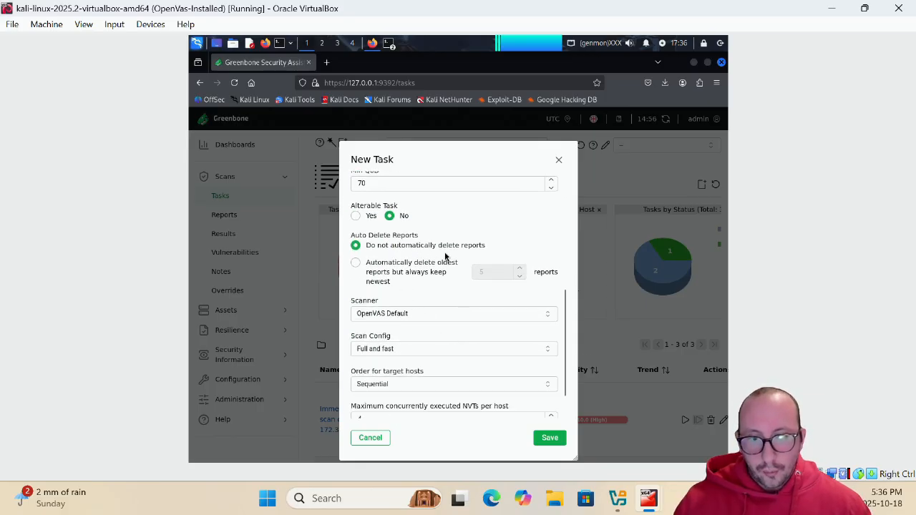
scroll(429, 265, down, 2)
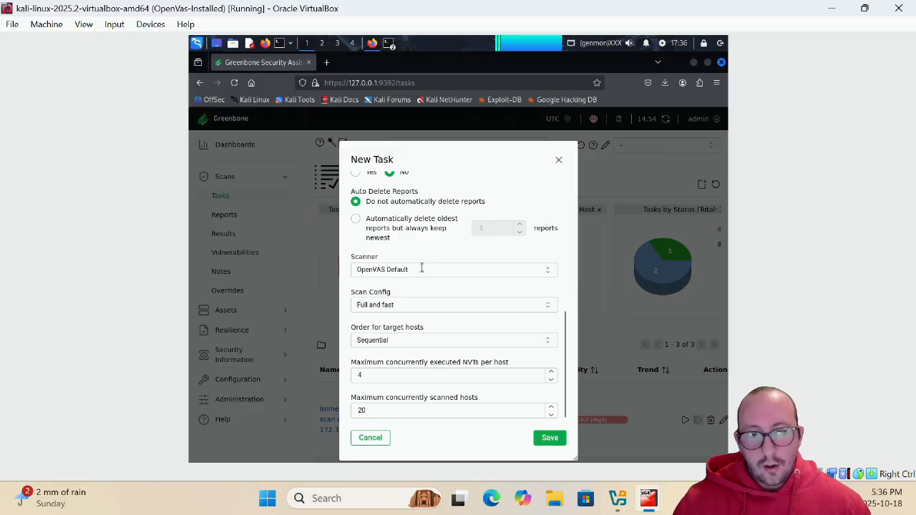
click(412, 306)
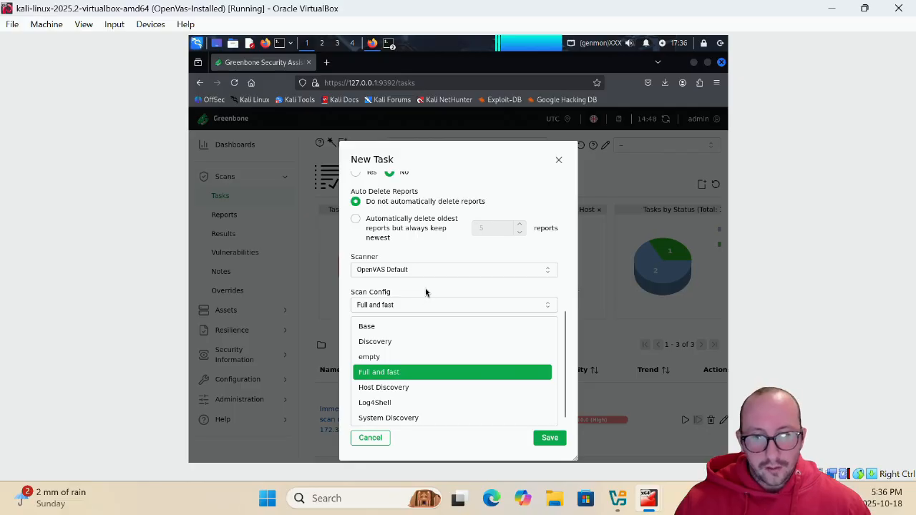
click(425, 292)
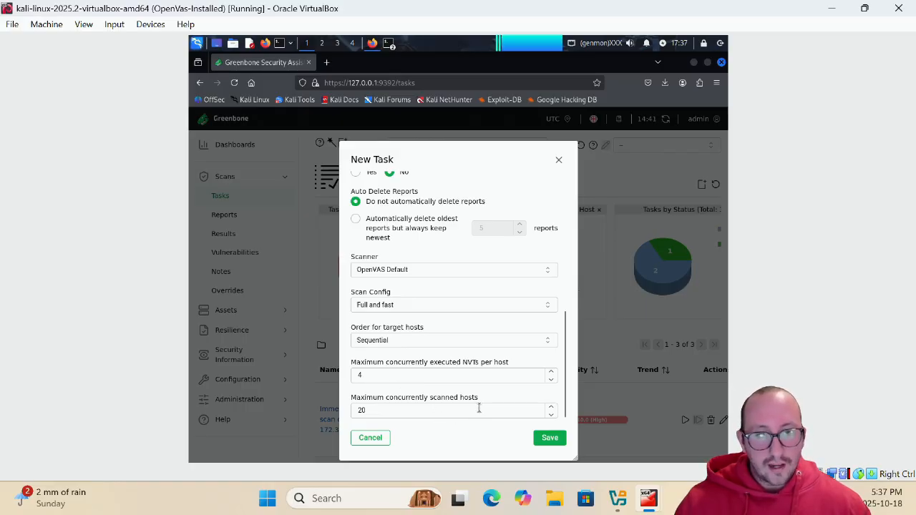
scroll(479, 408, up, 10)
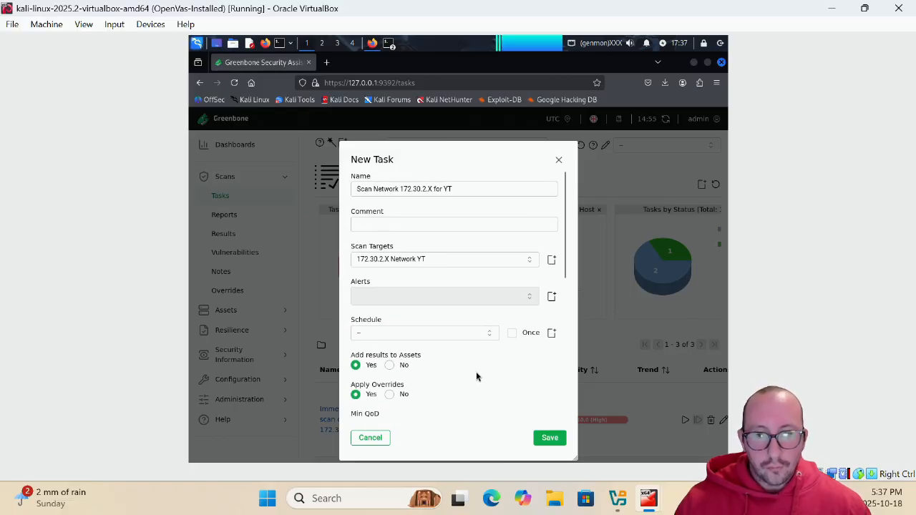
Save the Scan Network 172.30.2.X for YT task and start it from the Tasks list
click(551, 438)
scroll(442, 346, down, 5)
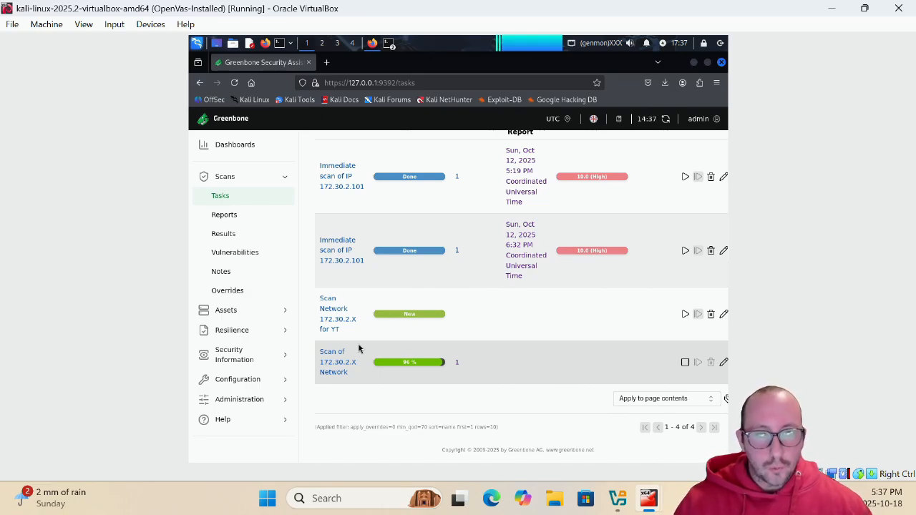
click(685, 315)
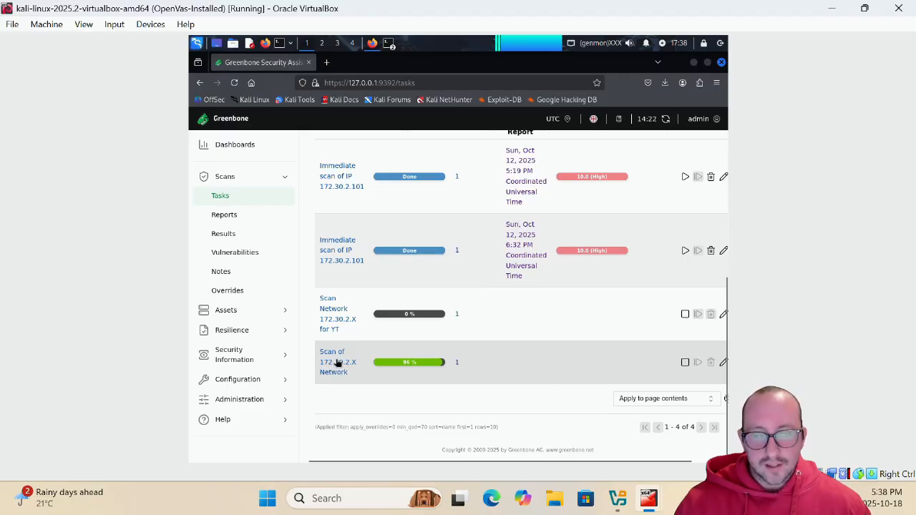
Expand the Scan of 172.30.2.X Network task's details, look through them, and open its Reports list
click(338, 363)
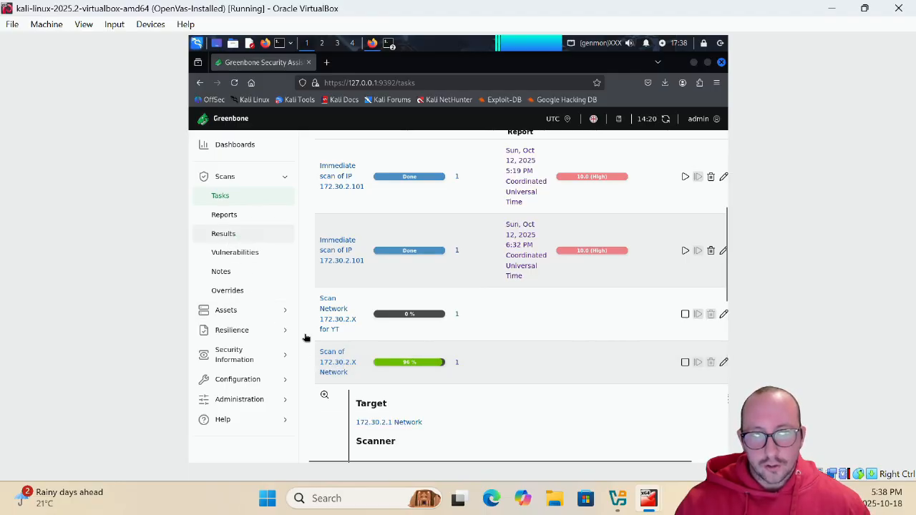
scroll(470, 282, down, 3)
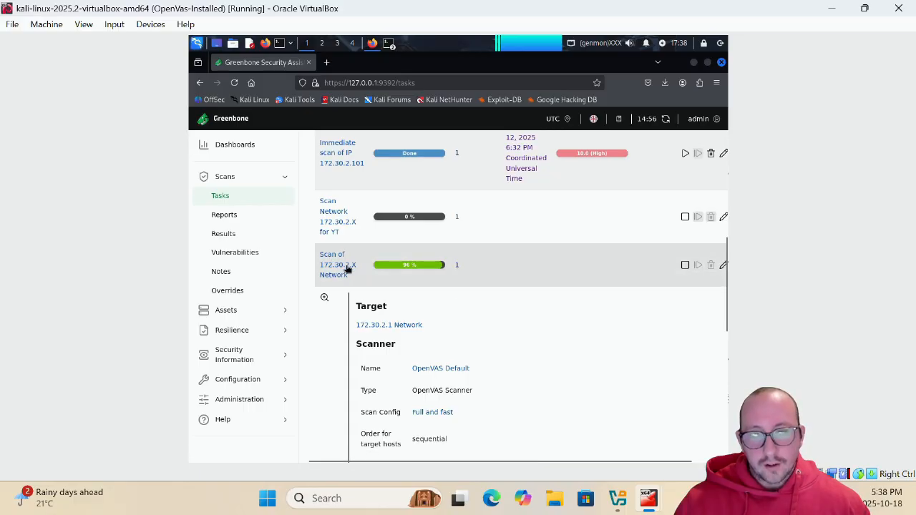
scroll(443, 306, down, 3)
scroll(461, 307, down, 8)
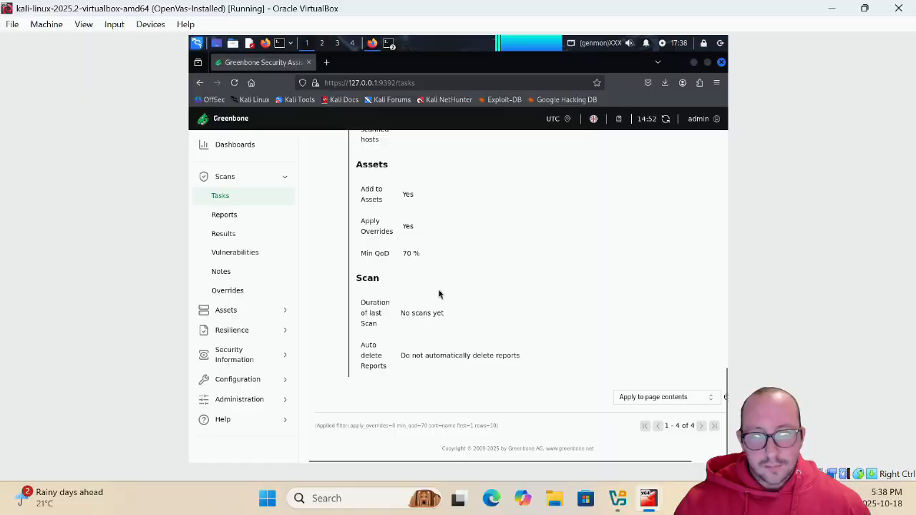
scroll(439, 293, up, 10)
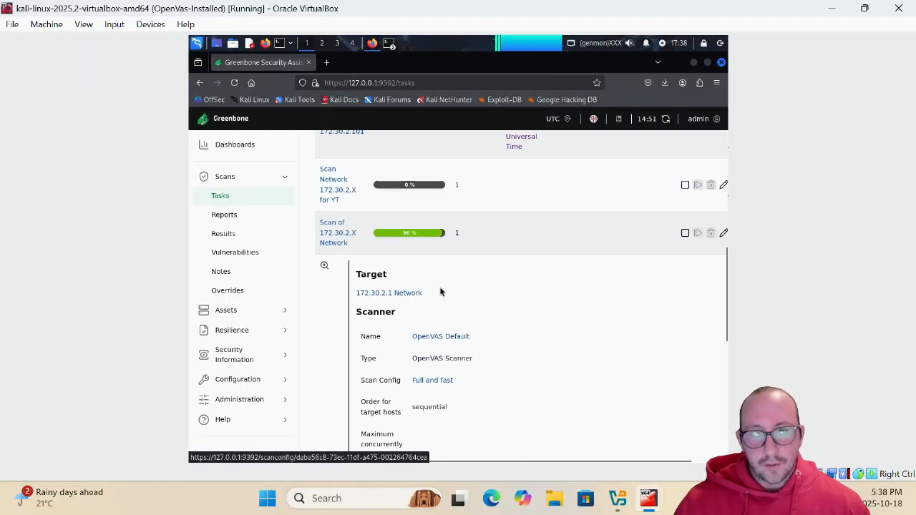
scroll(453, 288, up, 2)
scroll(455, 283, up, 4)
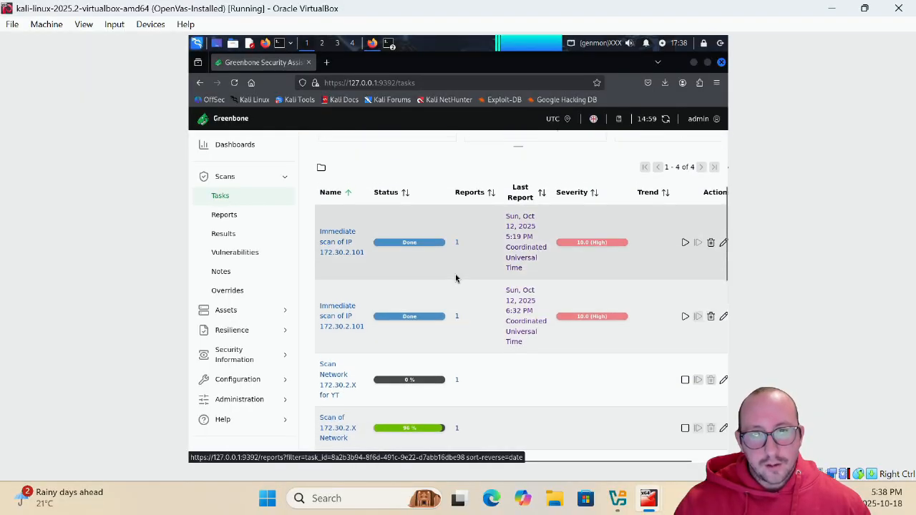
scroll(456, 265, up, 1)
scroll(455, 286, down, 4)
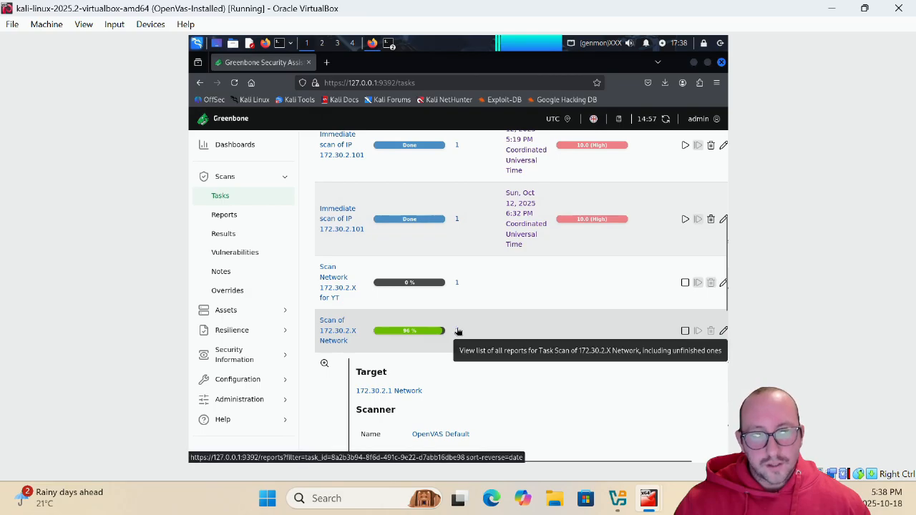
click(457, 331)
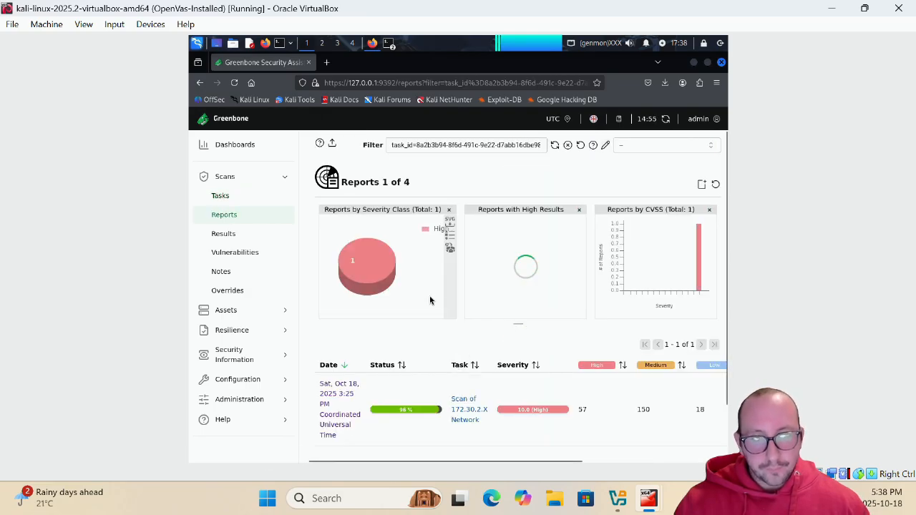
Open the Oct 18, 2025 3:25 PM report of the 172.30.2.X Network scan
scroll(384, 286, down, 2)
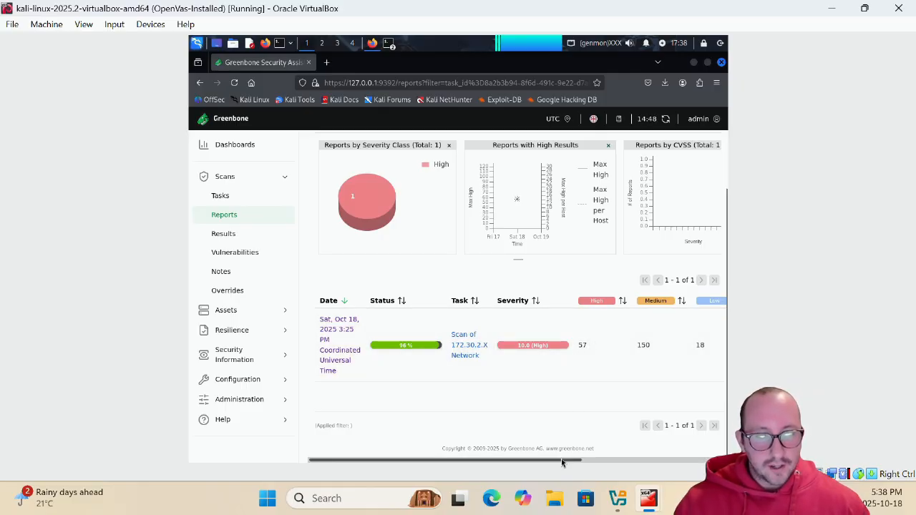
drag(577, 462, 420, 433)
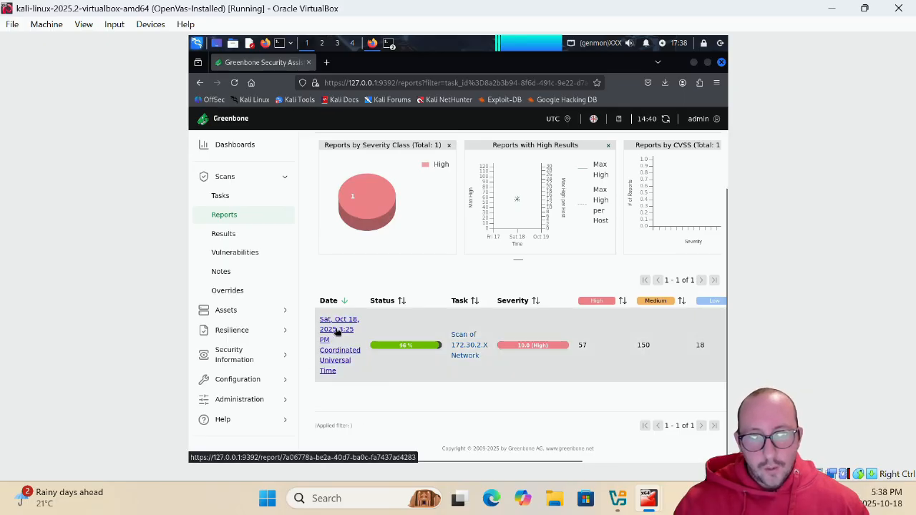
click(337, 332)
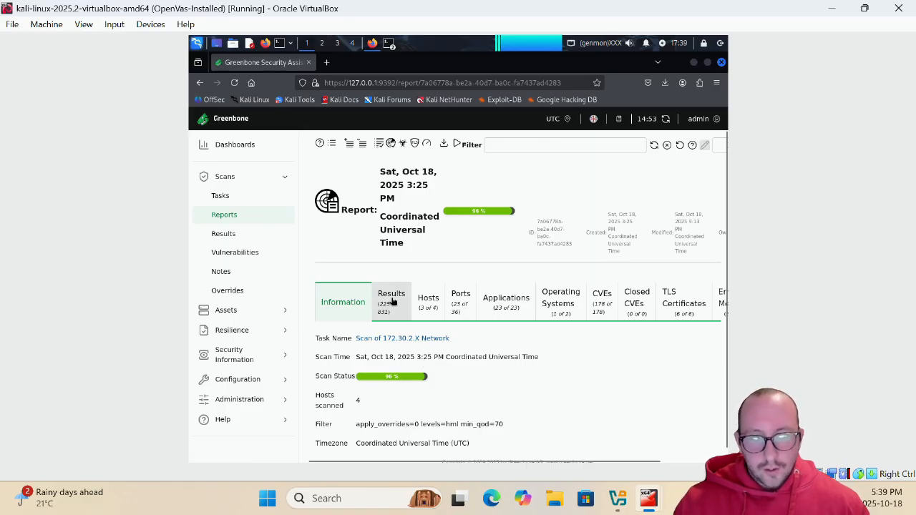
Show the Oct 18 report's Results list and scroll through its high-severity vulnerability rows, then back up
click(392, 301)
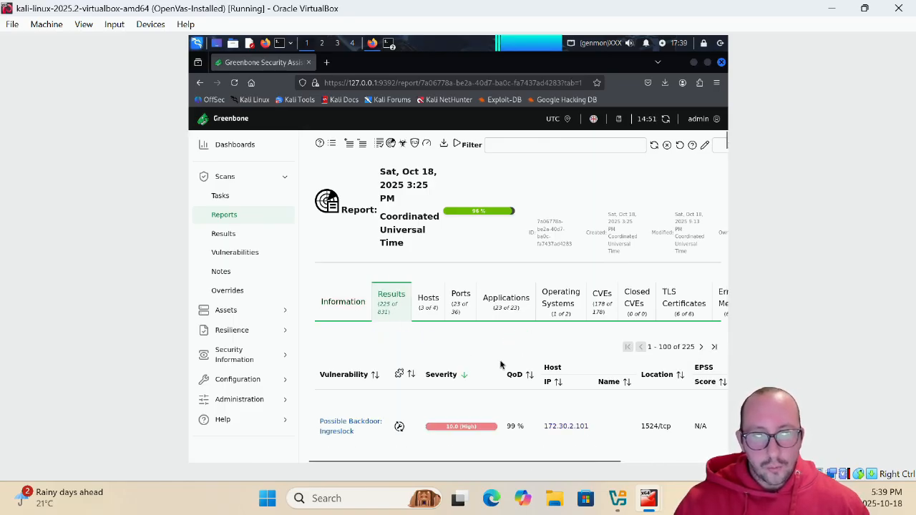
scroll(501, 365, down, 3)
scroll(566, 265, down, 2)
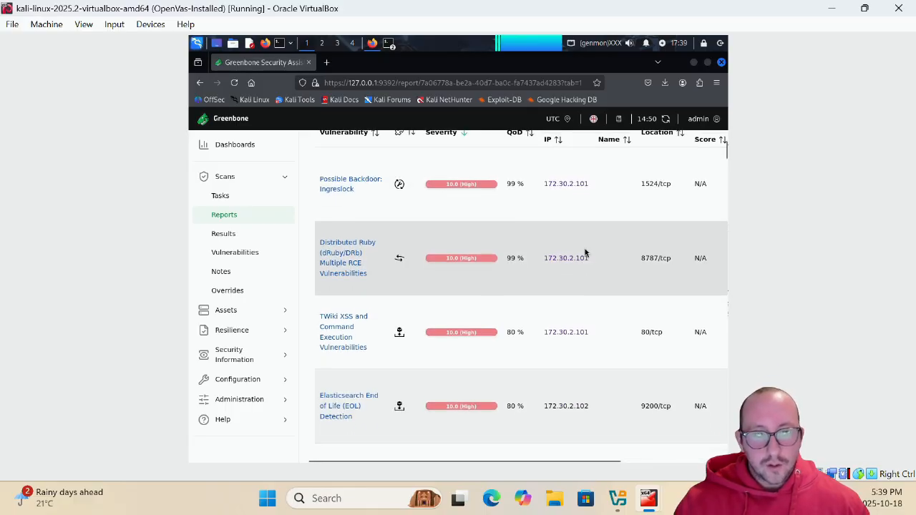
scroll(564, 207, down, 1)
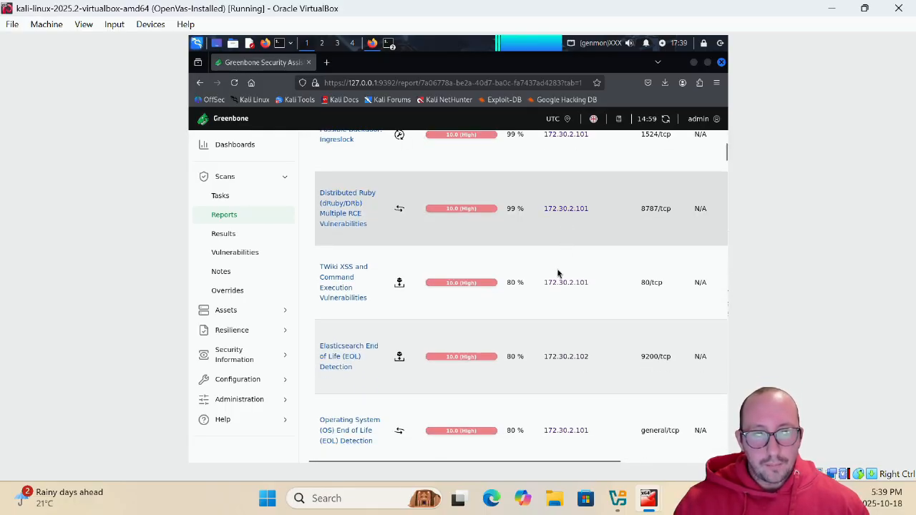
scroll(565, 243, up, 1)
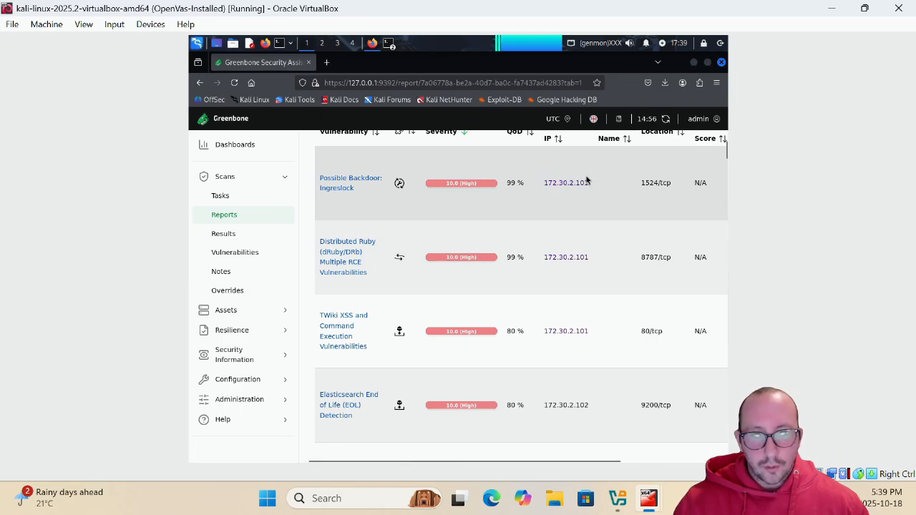
scroll(565, 237, down, 2)
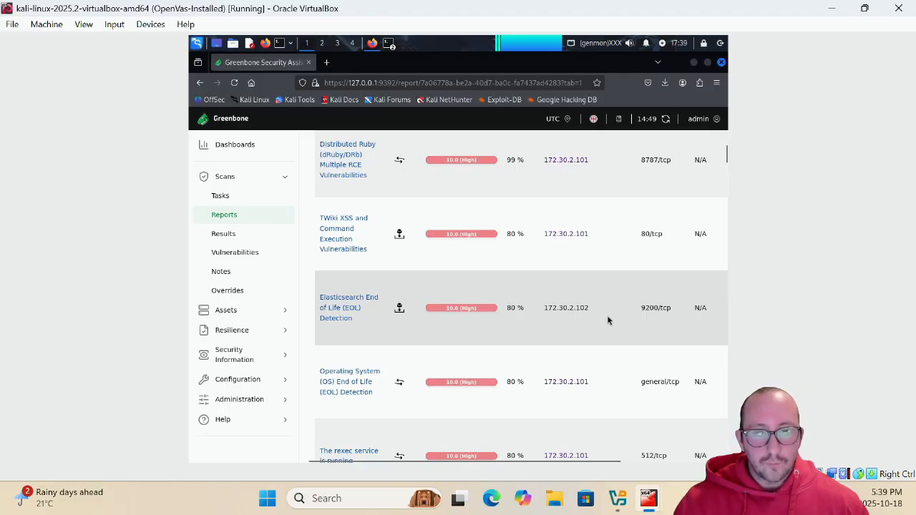
scroll(597, 311, down, 10)
scroll(599, 315, down, 10)
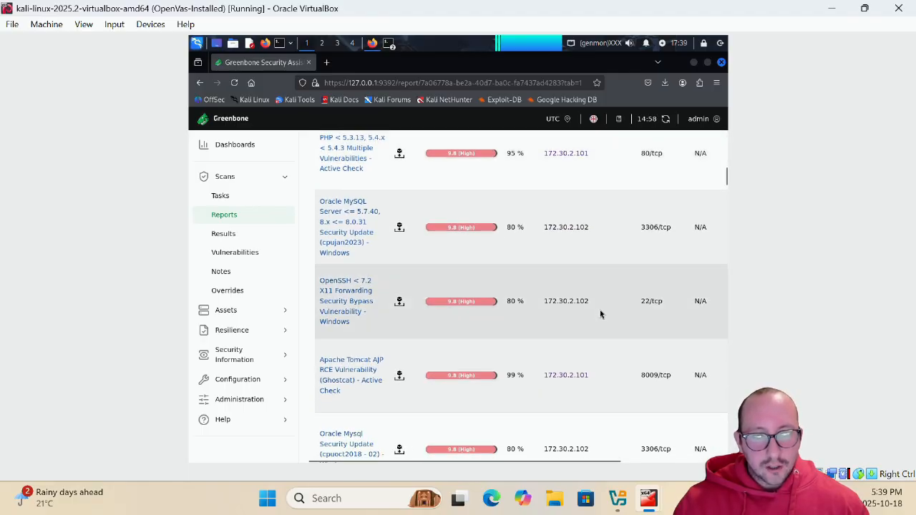
scroll(592, 309, up, 20)
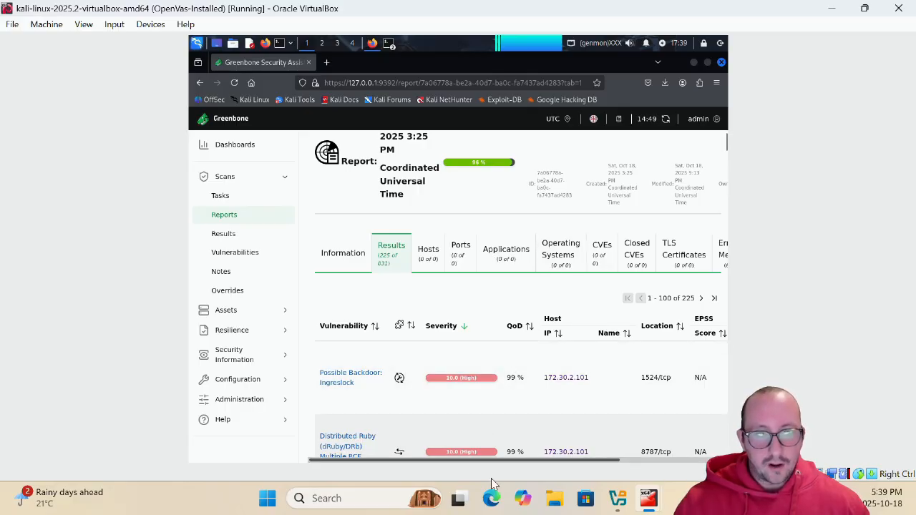
drag(495, 460, 453, 457)
scroll(423, 222, up, 1)
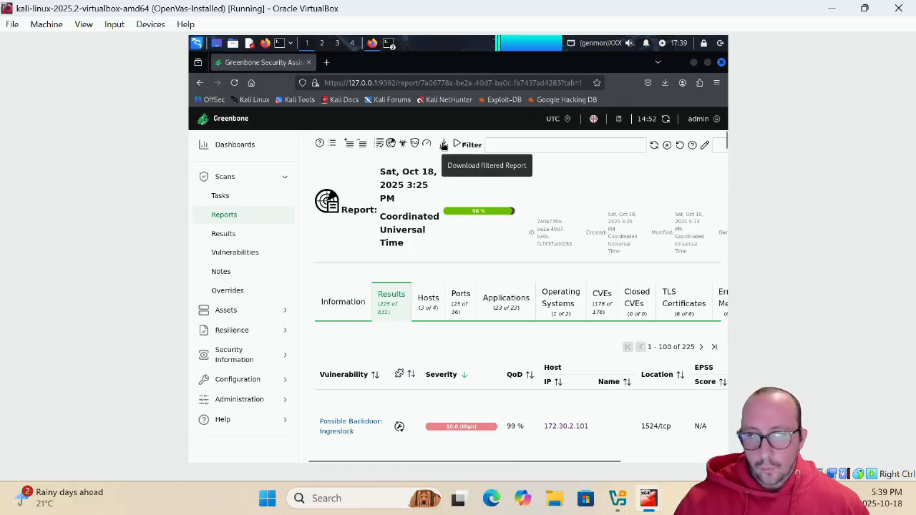
Download the filtered scan report in PDF format
click(444, 145)
click(425, 272)
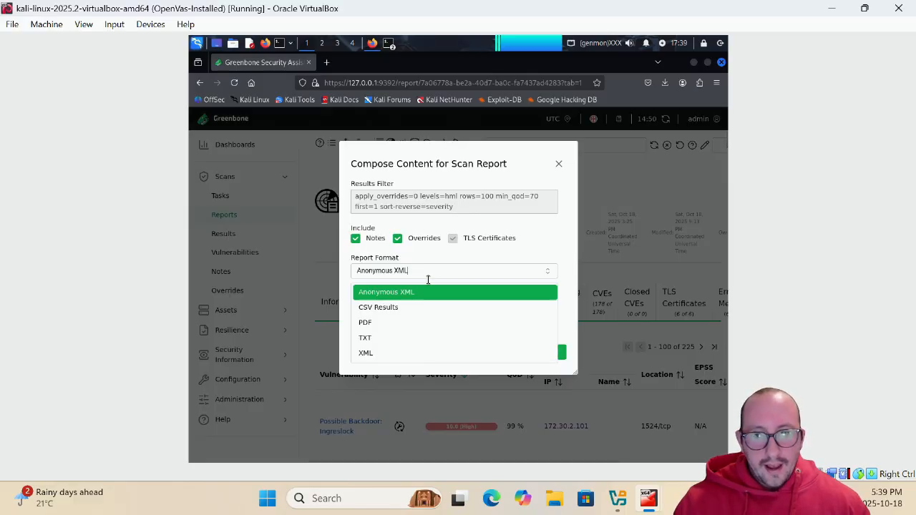
click(390, 322)
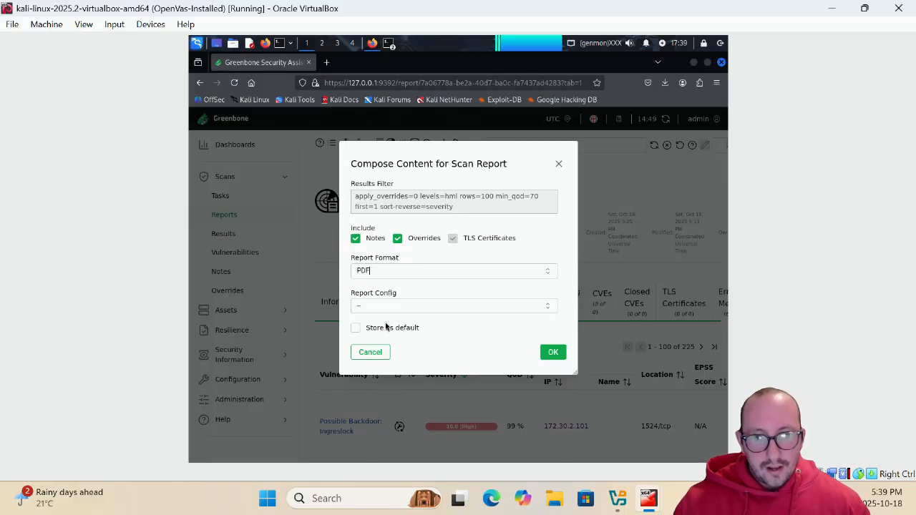
click(550, 353)
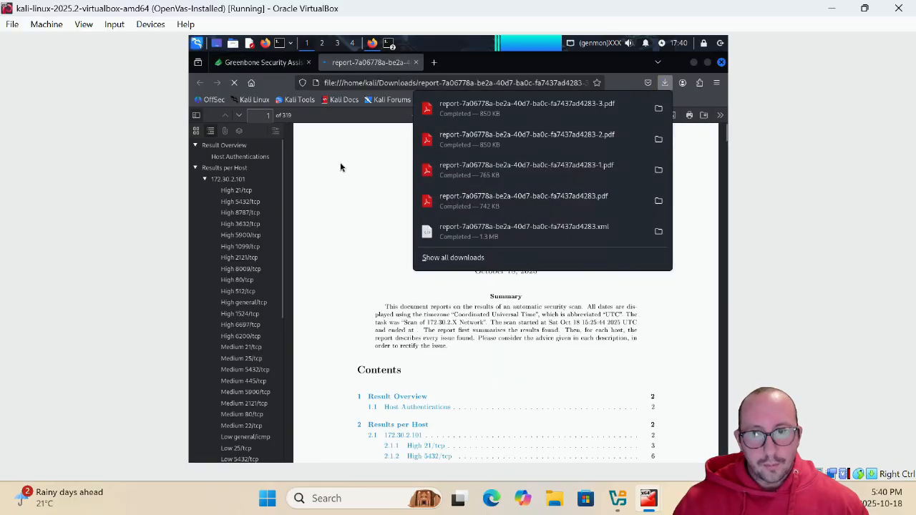
Jump from the PDF's Contents to the Host Authentications section on page 3
click(341, 164)
scroll(436, 231, down, 2)
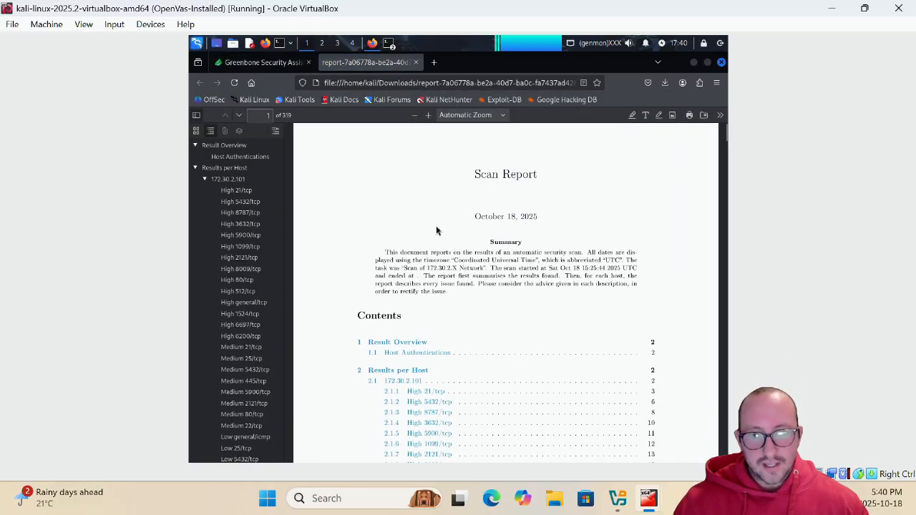
scroll(401, 222, down, 6)
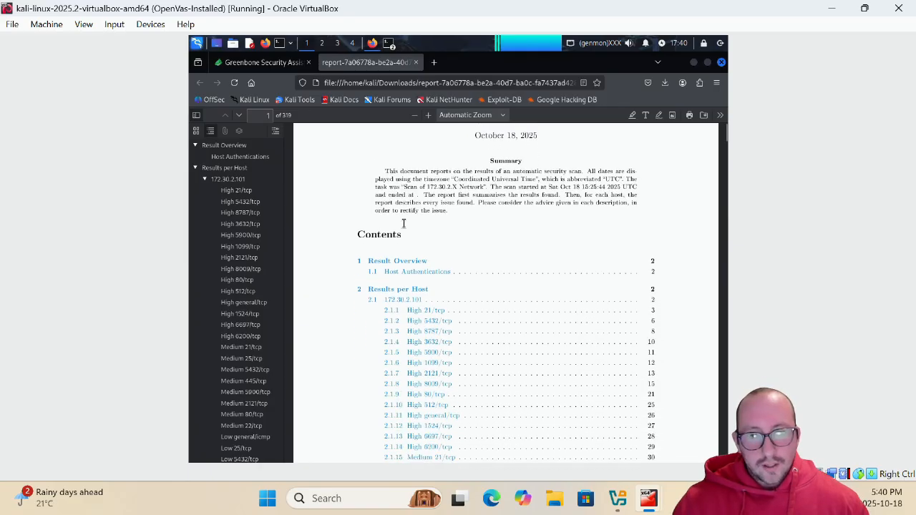
click(389, 191)
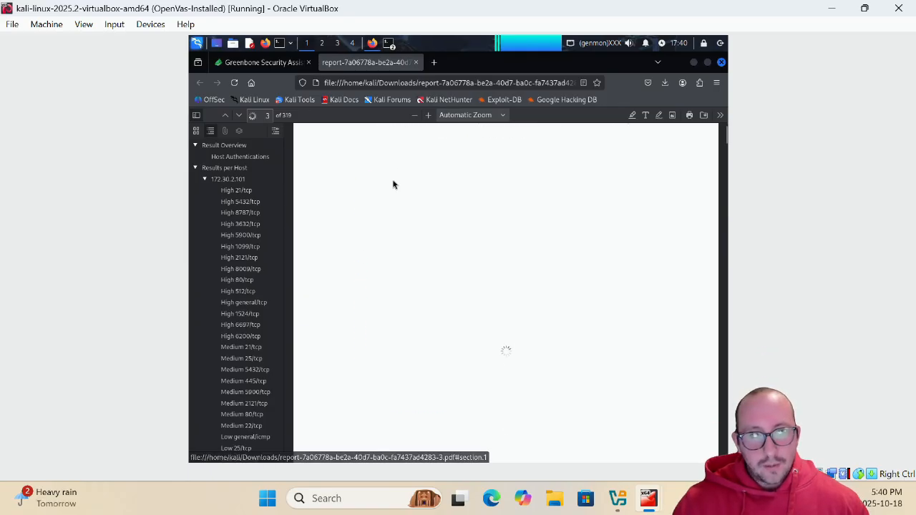
scroll(431, 239, up, 2)
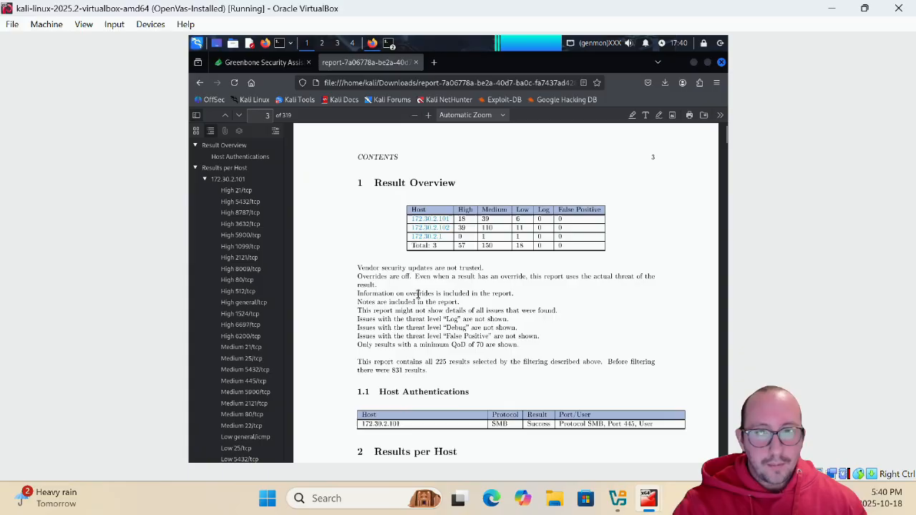
Highlight the per-host High, Medium and Low counts in the Result Overview table
drag(459, 227, 471, 226)
click(472, 224)
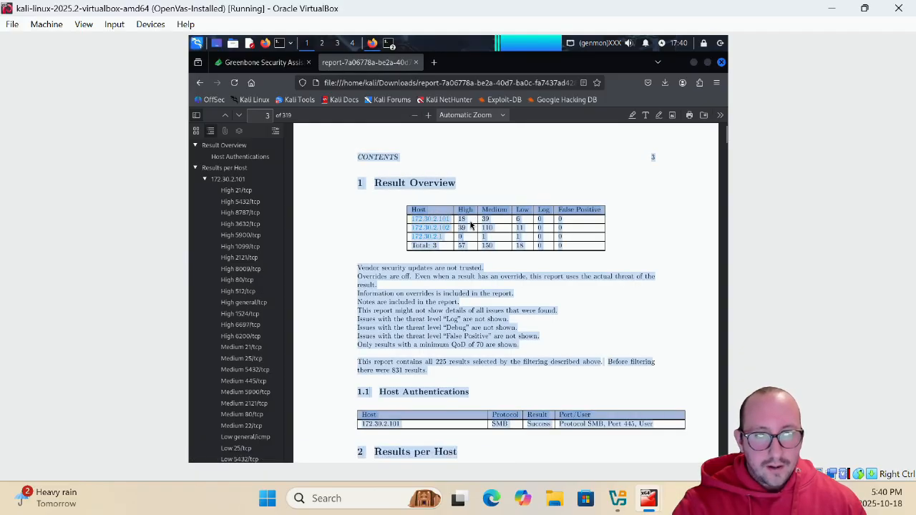
click(470, 226)
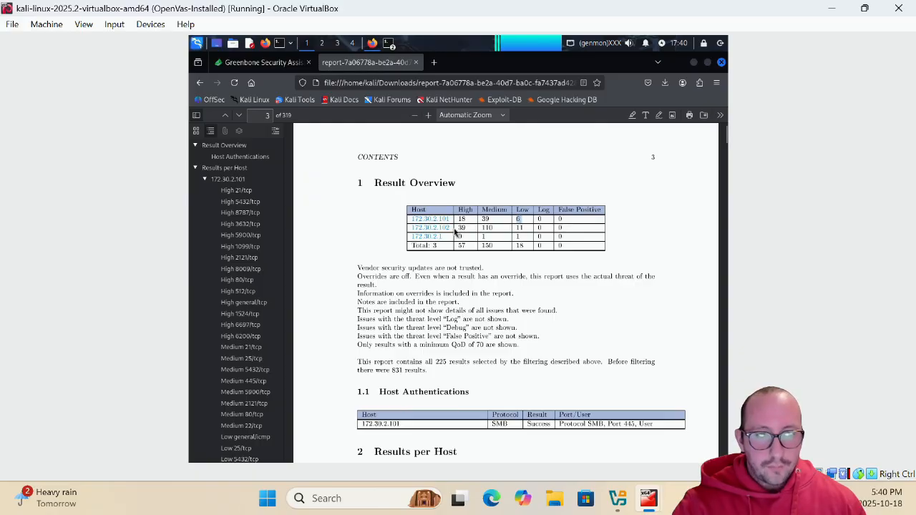
drag(474, 228, 460, 227)
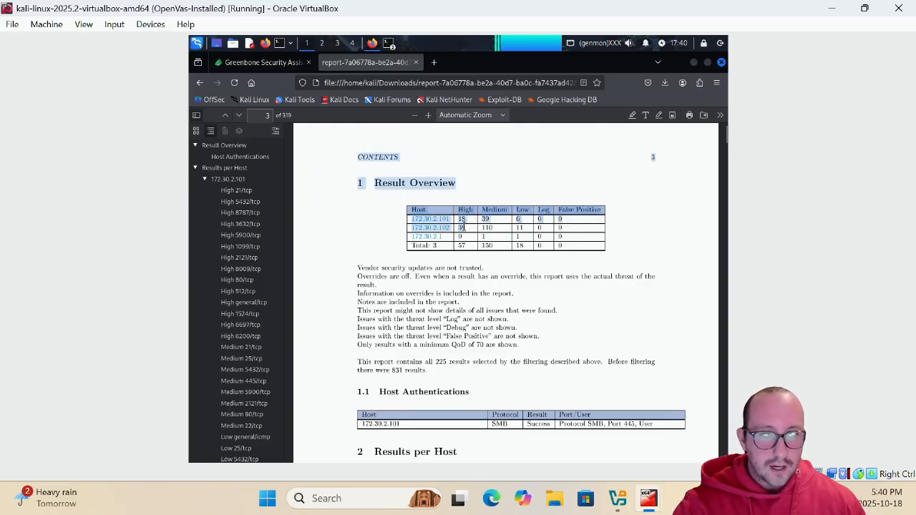
click(473, 229)
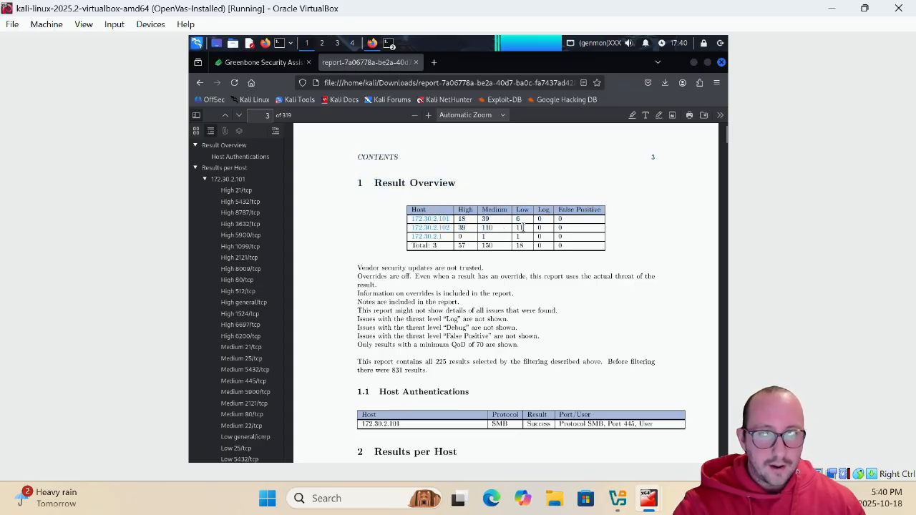
scroll(266, 265, down, 6)
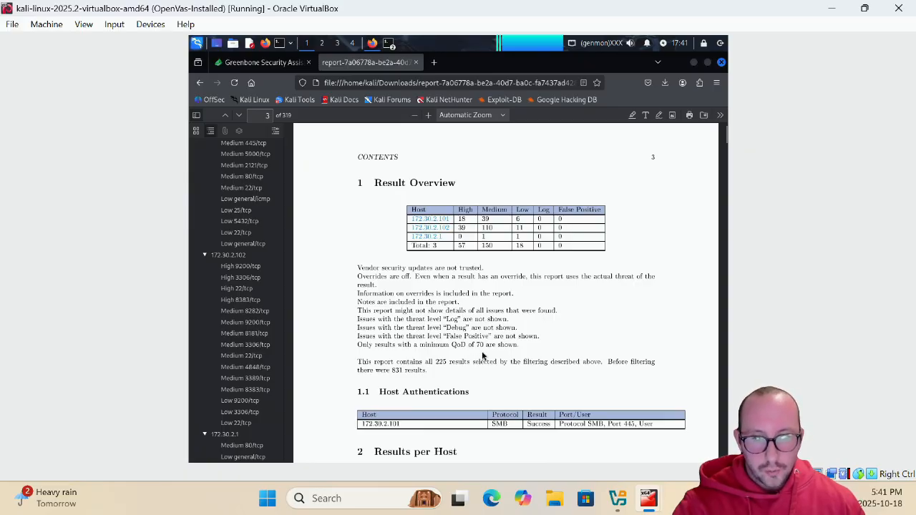
scroll(509, 318, down, 4)
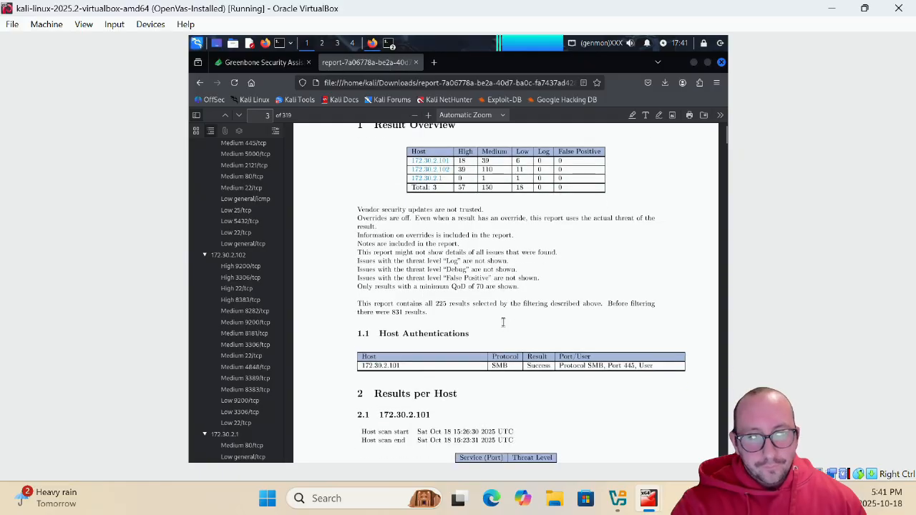
scroll(508, 318, down, 2)
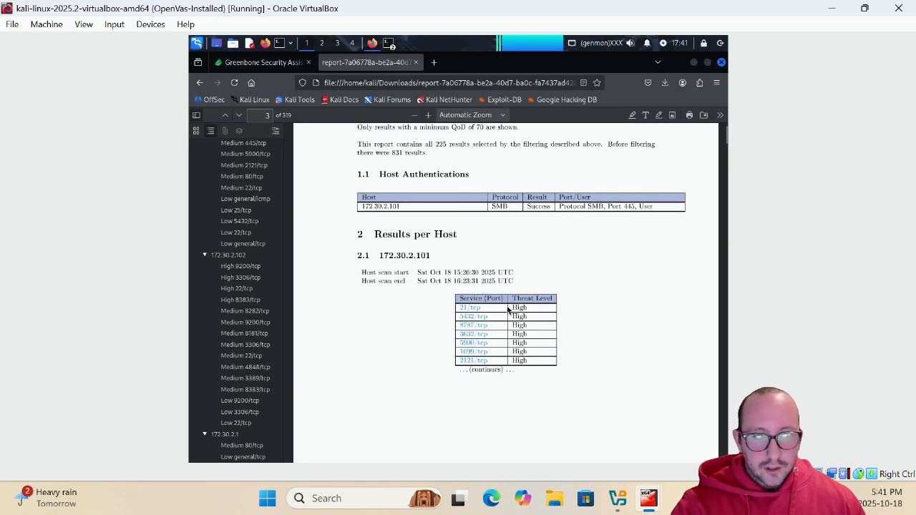
scroll(498, 310, down, 3)
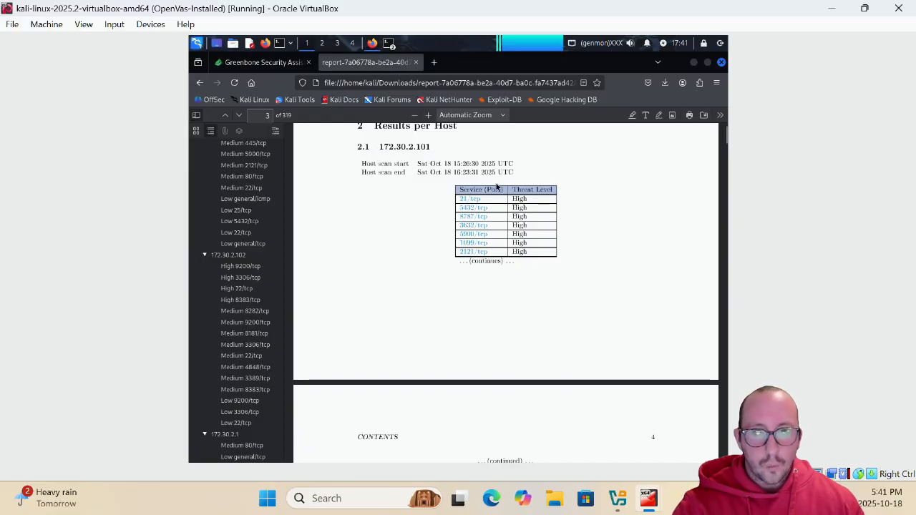
scroll(505, 198, down, 10)
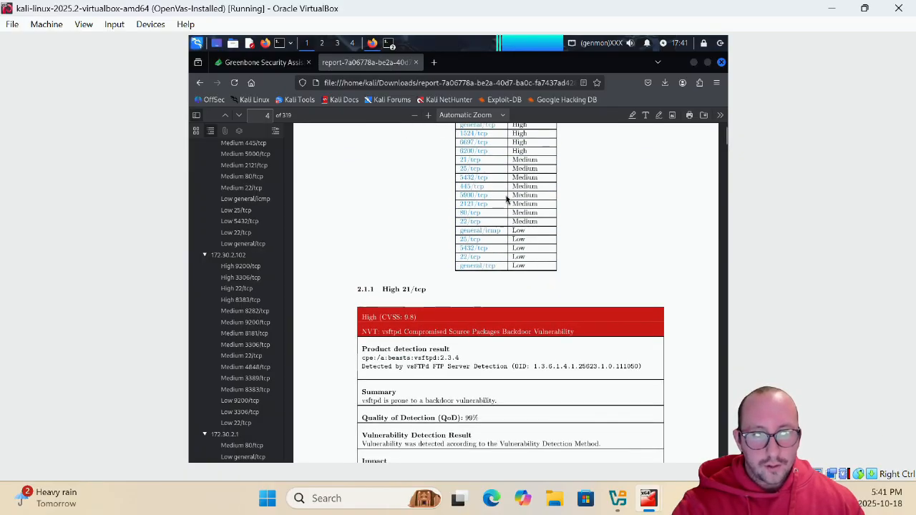
scroll(463, 221, down, 5)
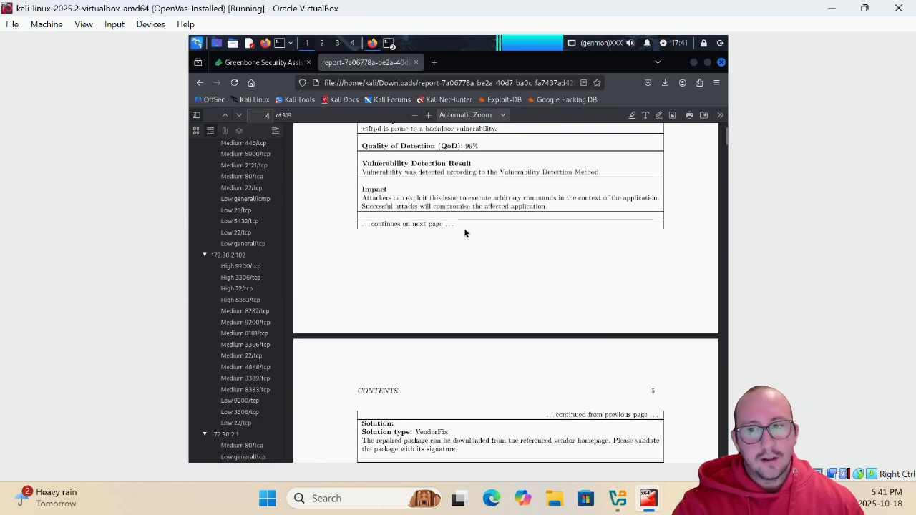
scroll(461, 222, up, 8)
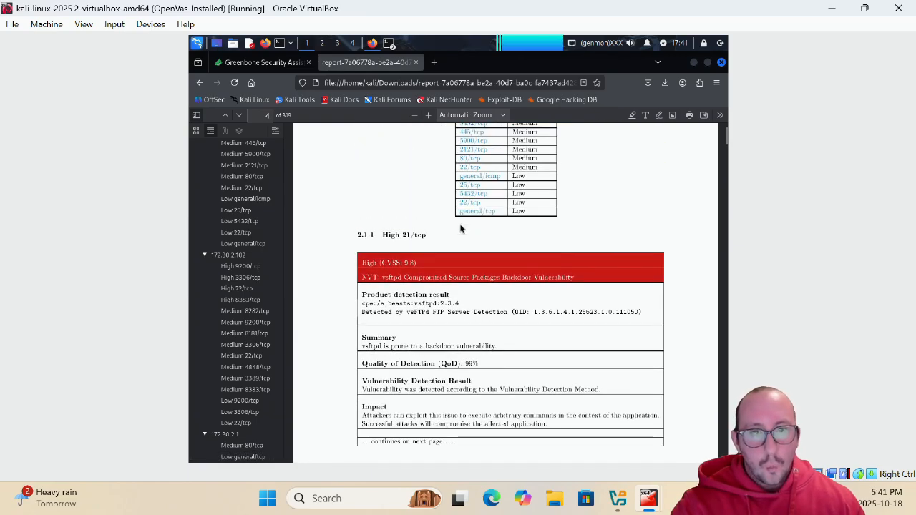
scroll(461, 230, up, 5)
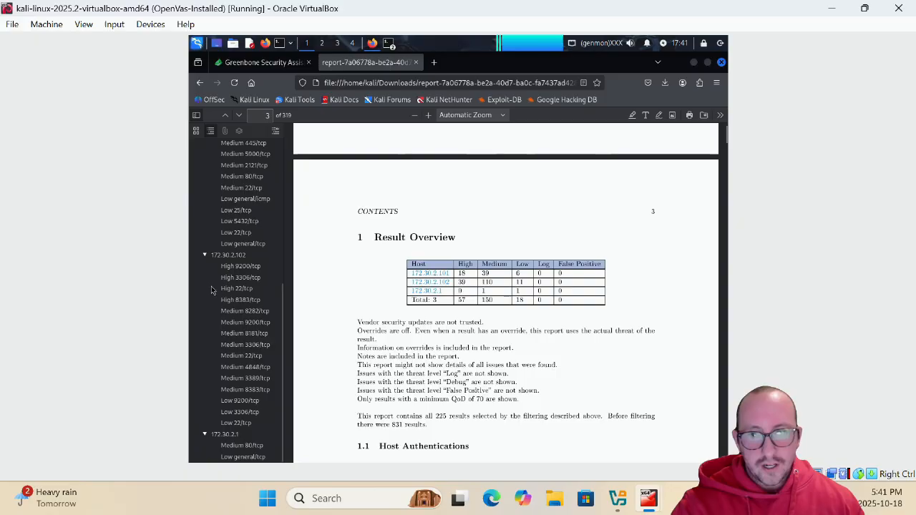
scroll(227, 270, up, 4)
scroll(228, 271, up, 2)
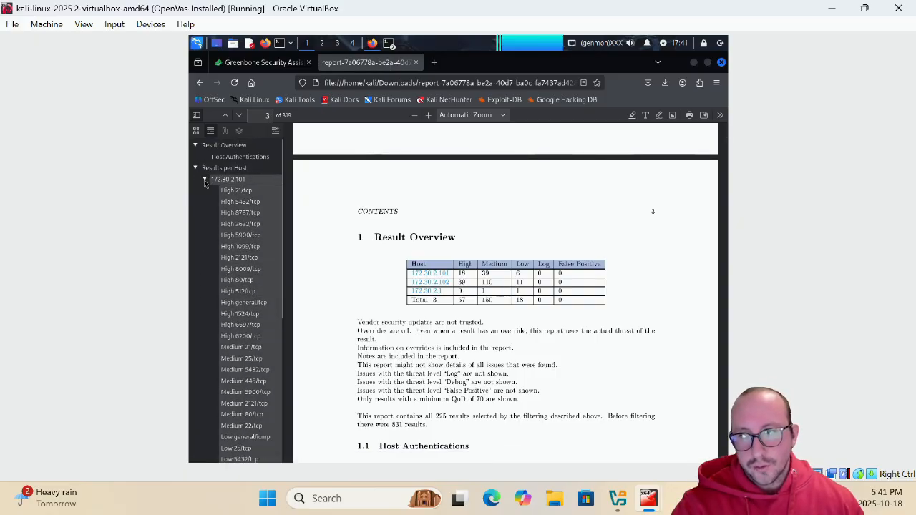
Collapse the 172.30.2.101, 172.30.2.102 and 172.30.2.1 entries in the PDF outline
click(204, 179)
click(204, 190)
click(204, 202)
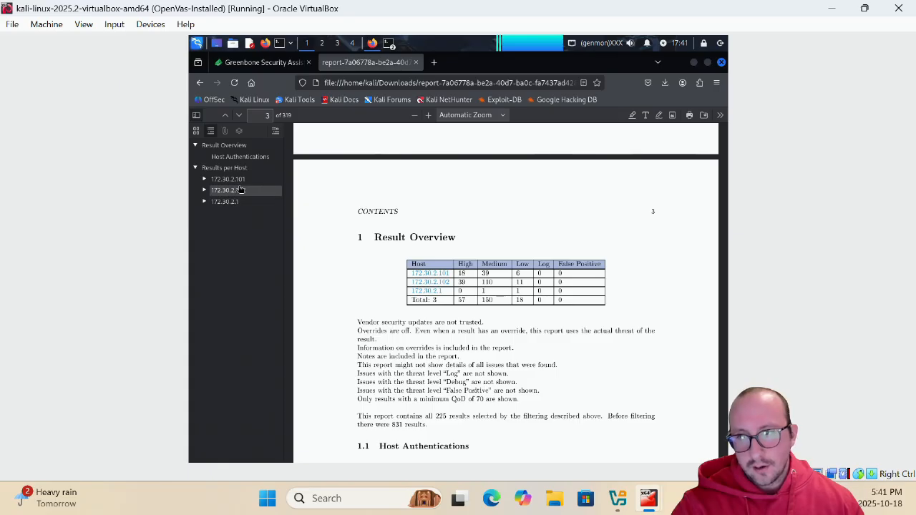
Visit the results sections for hosts 172.30.2.102, 172.30.2.1 and 172.30.2.101
click(241, 191)
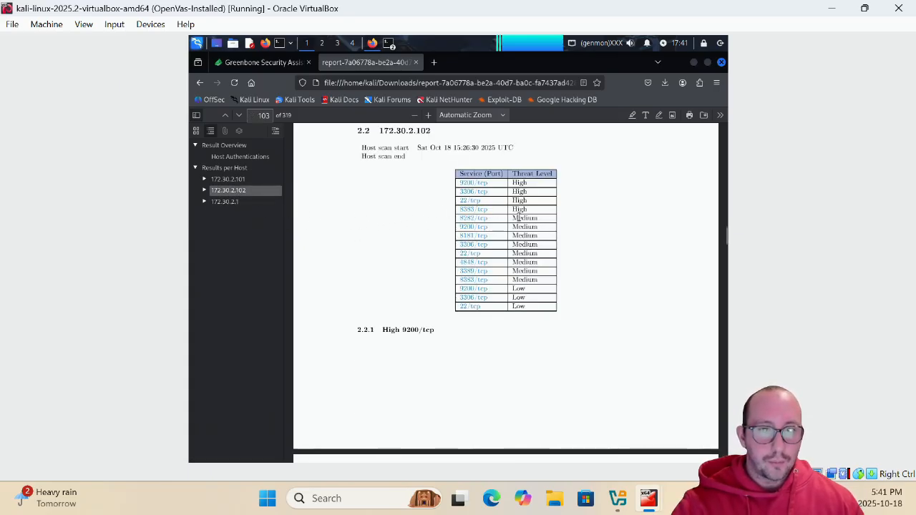
scroll(540, 249, down, 7)
scroll(339, 234, up, 2)
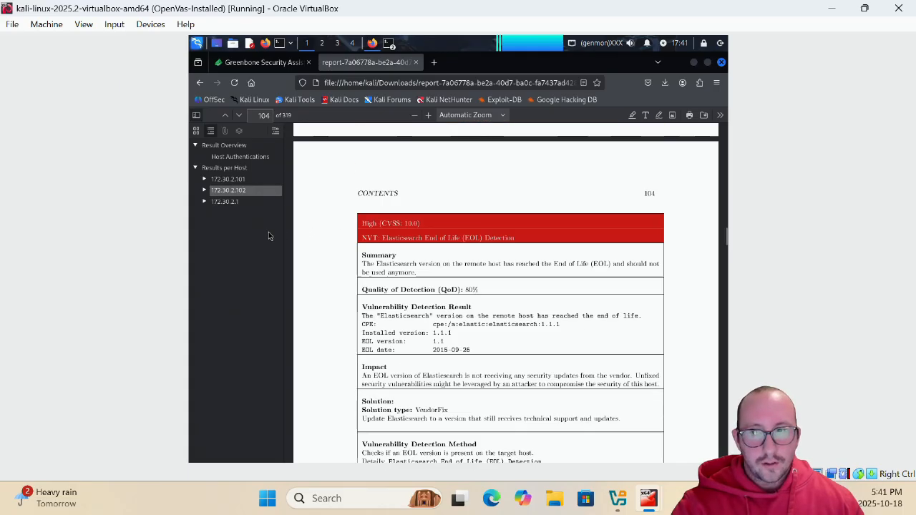
click(215, 200)
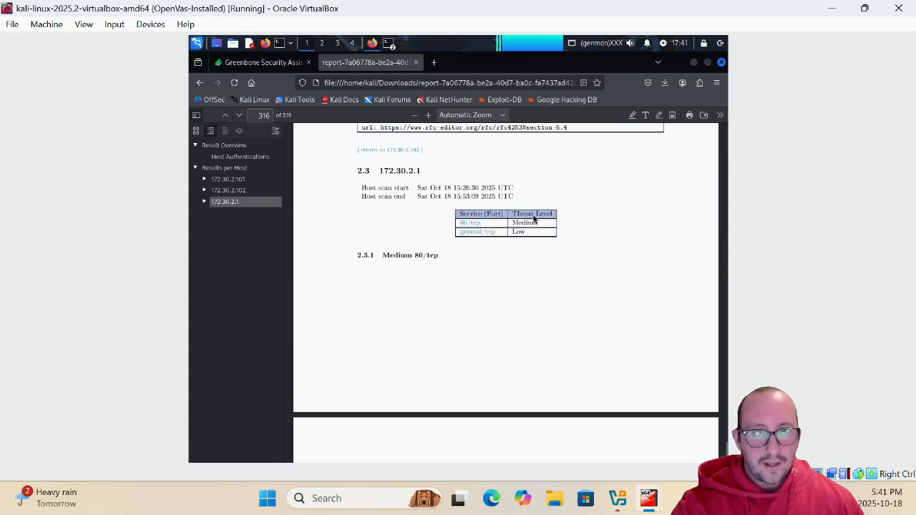
scroll(533, 218, down, 6)
click(228, 178)
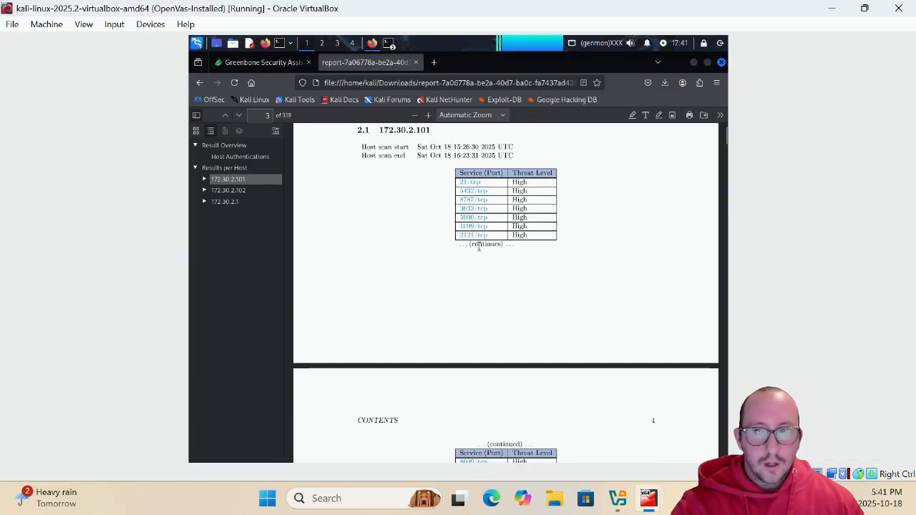
Scroll back up to page 1 of the 319-page report
scroll(467, 256, down, 5)
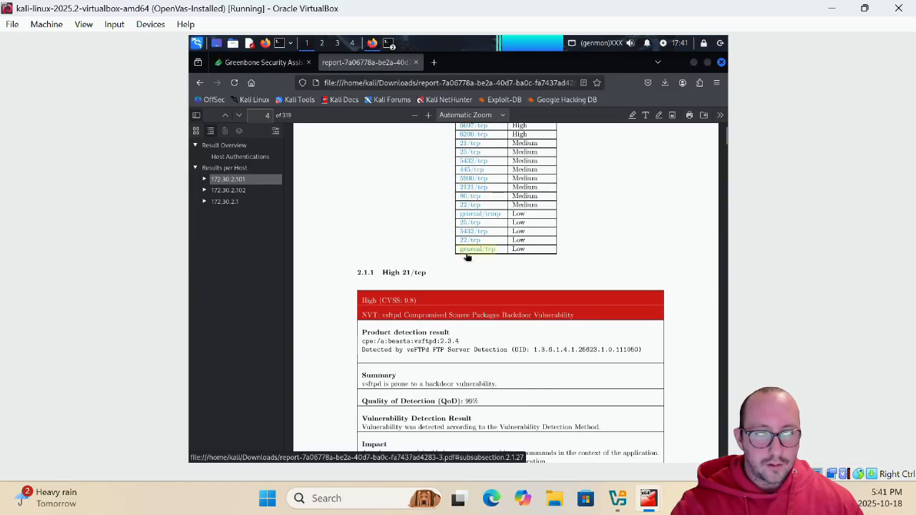
scroll(467, 257, down, 1)
scroll(385, 203, up, 2)
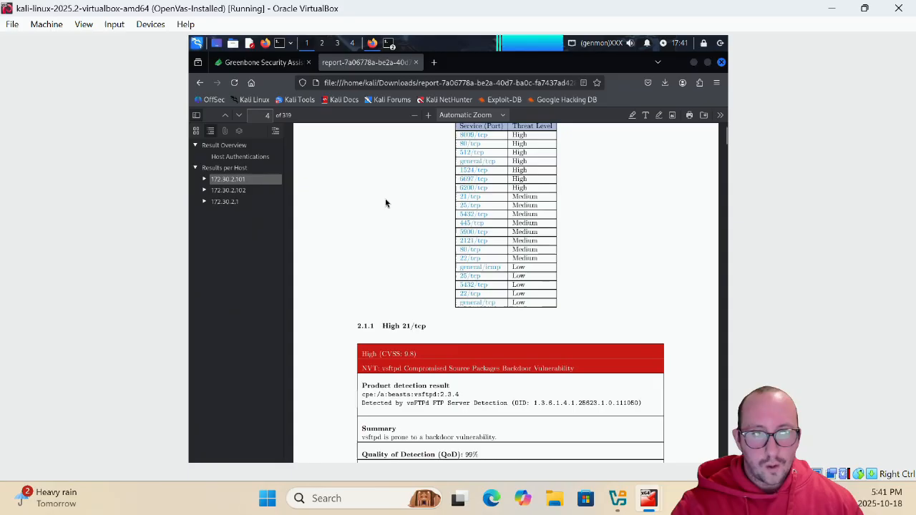
scroll(385, 203, up, 15)
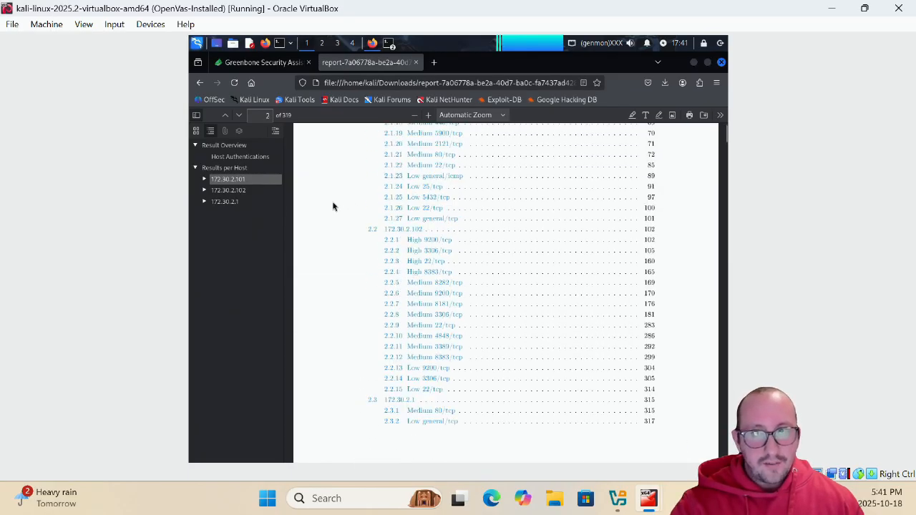
scroll(333, 207, up, 10)
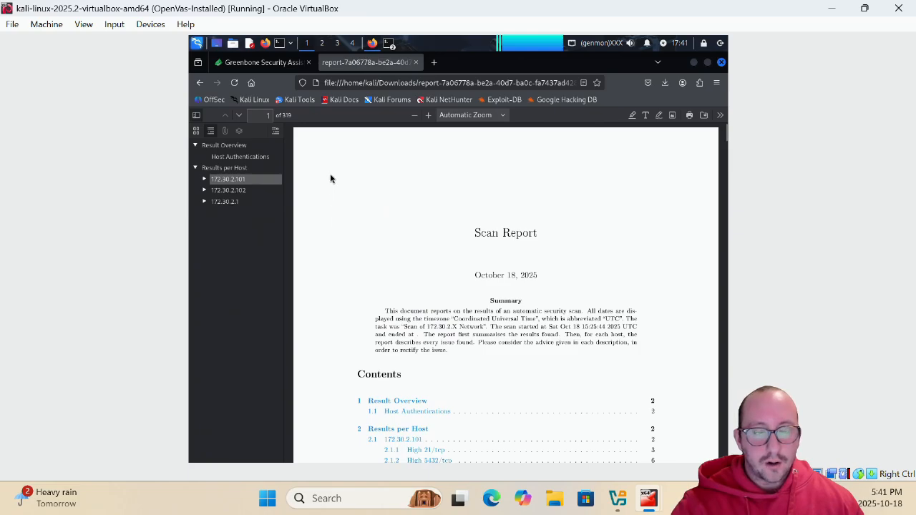
Switch back to the Greenbone tab showing the Oct 18 report's 225 results
click(286, 63)
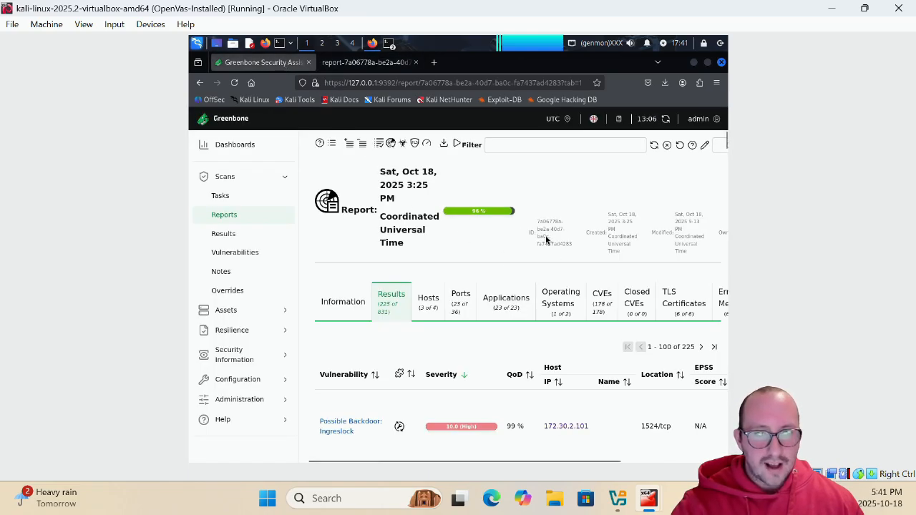